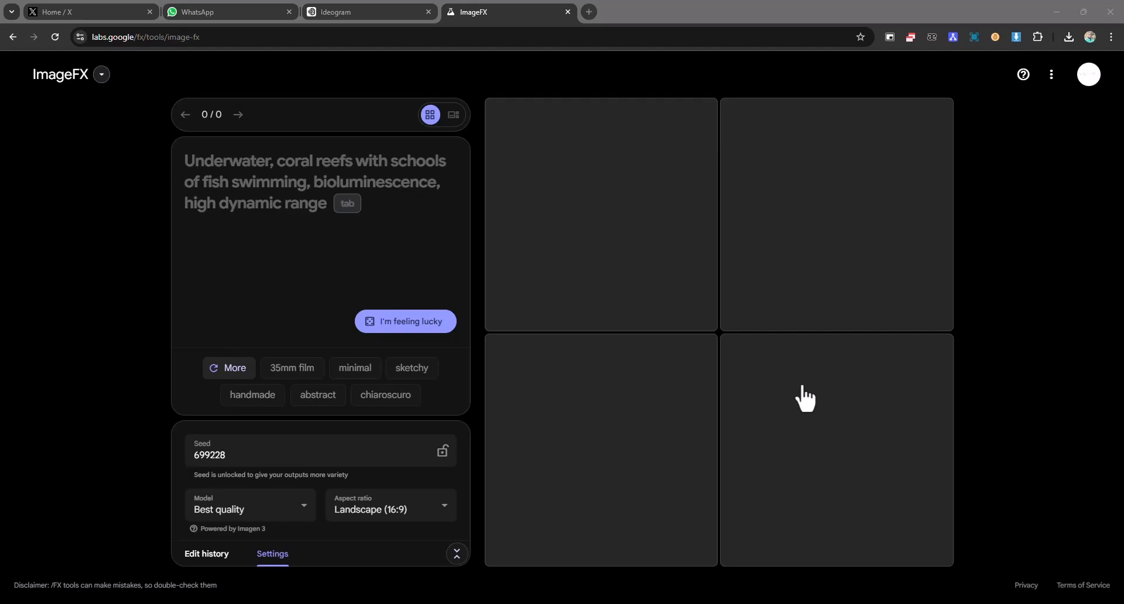
- Switch to ChatGPT and copy the full Startup Team prompt under Professional Themes
{"action": "key", "text": "alt+Tab"}
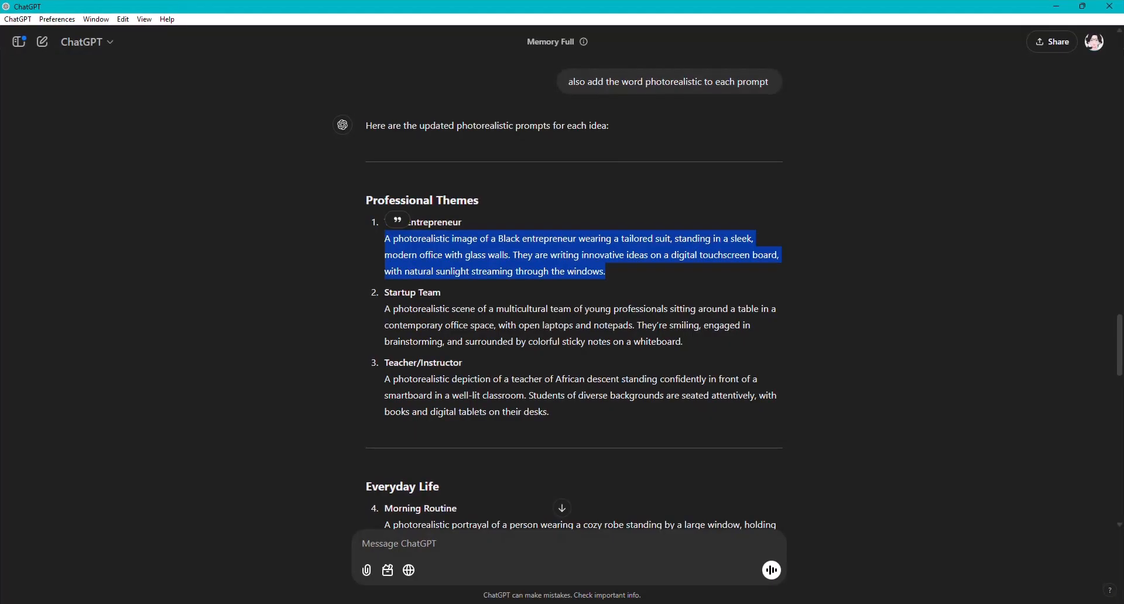
{"action": "left_click", "coordinate": [479, 327]}
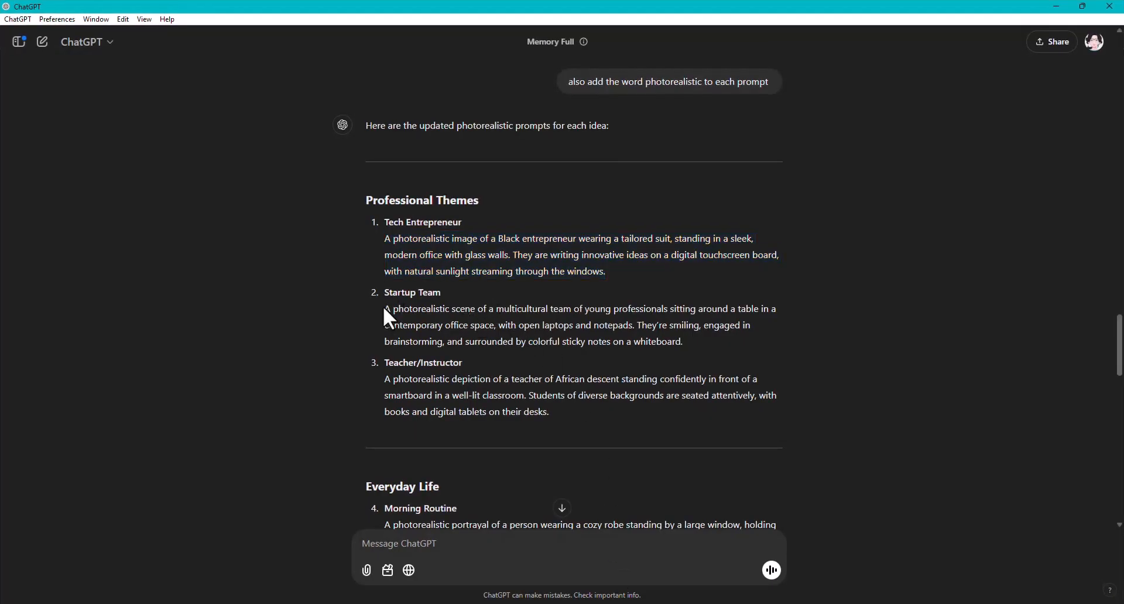
{"action": "left_click_drag", "start_coordinate": [385, 308], "coordinate": [567, 315]}
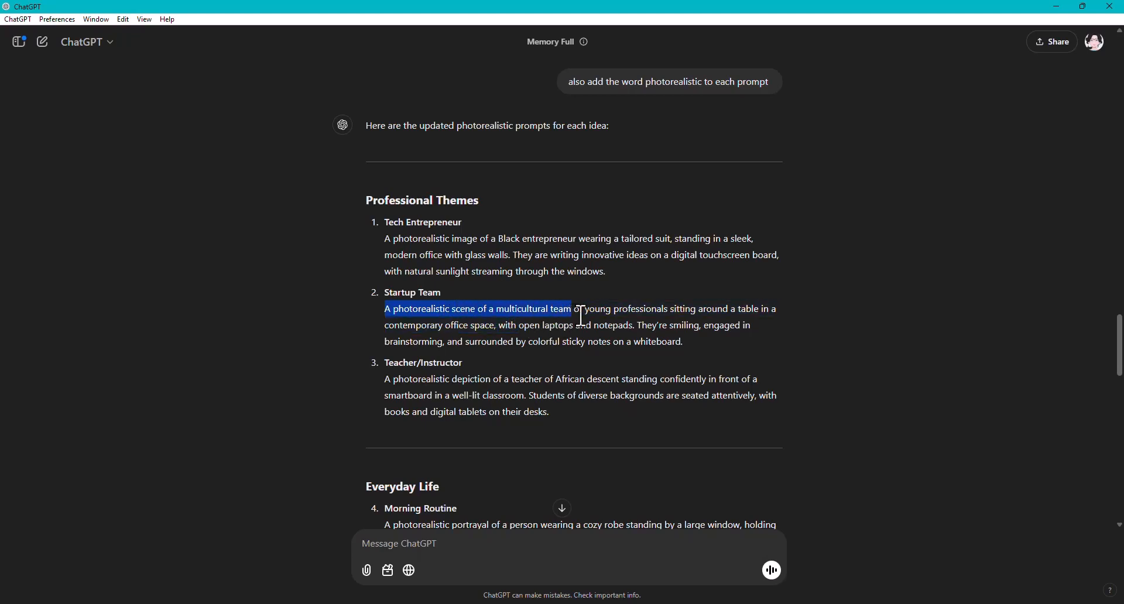
{"action": "left_click_drag", "start_coordinate": [656, 315], "coordinate": [794, 346]}
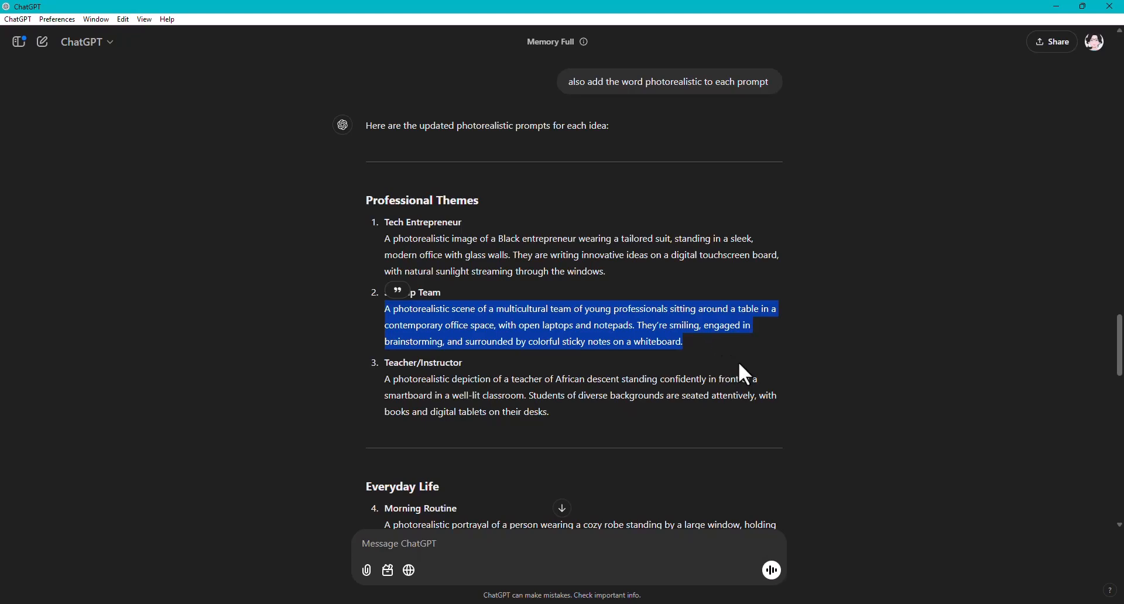
{"action": "left_click_drag", "start_coordinate": [745, 369], "coordinate": [773, 281]}
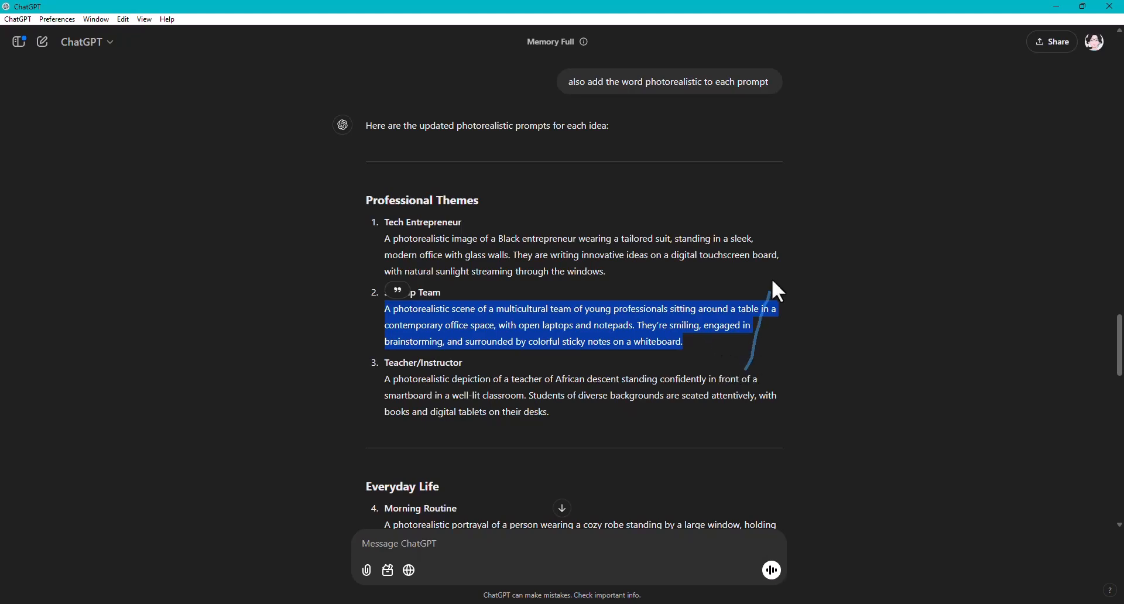
- Return to ImageFX, paste the Startup Team prompt as the image description, and append the 35mm film style
{"action": "left_click", "coordinate": [1058, 6]}
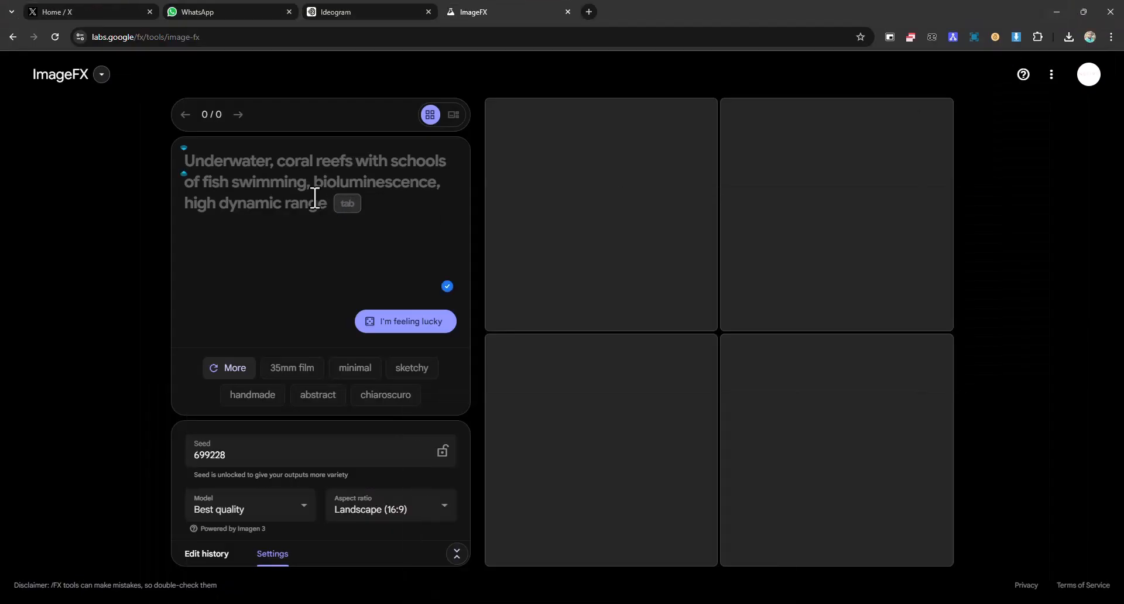
{"action": "key", "text": "ctrl+v"}
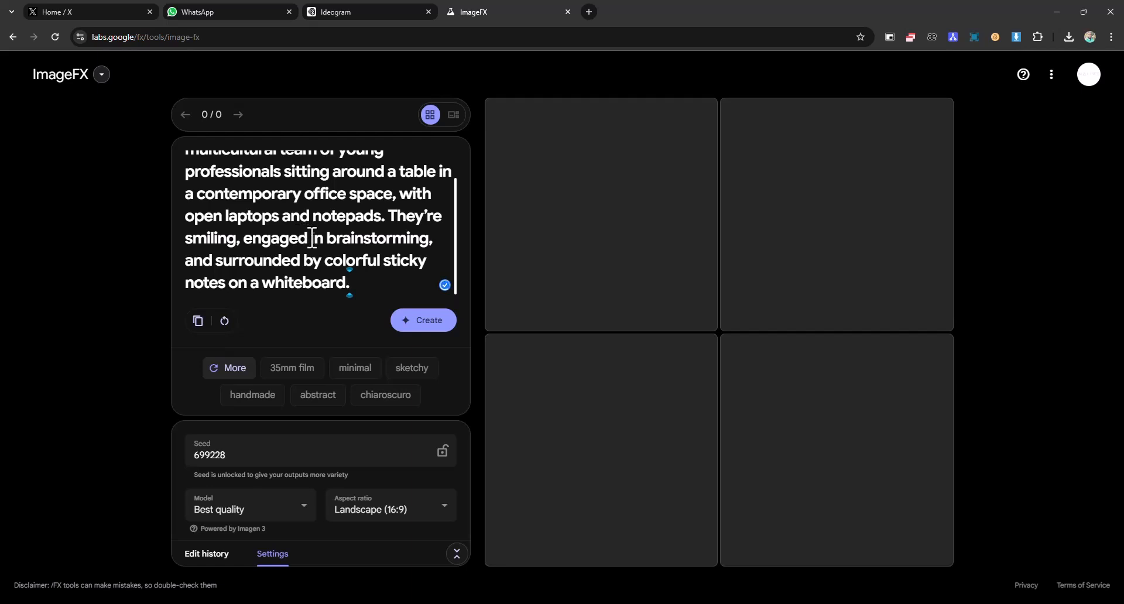
{"action": "left_click", "coordinate": [283, 372]}
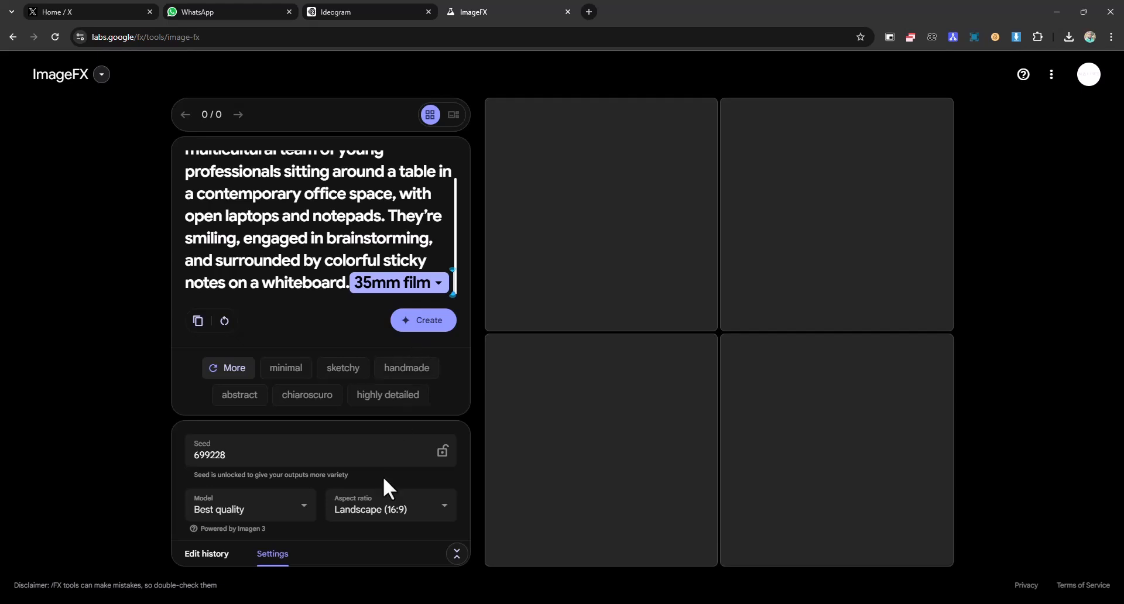
- Choose the Landscape (16:9) aspect ratio and generate the Startup Team images
{"action": "left_click", "coordinate": [386, 513]}
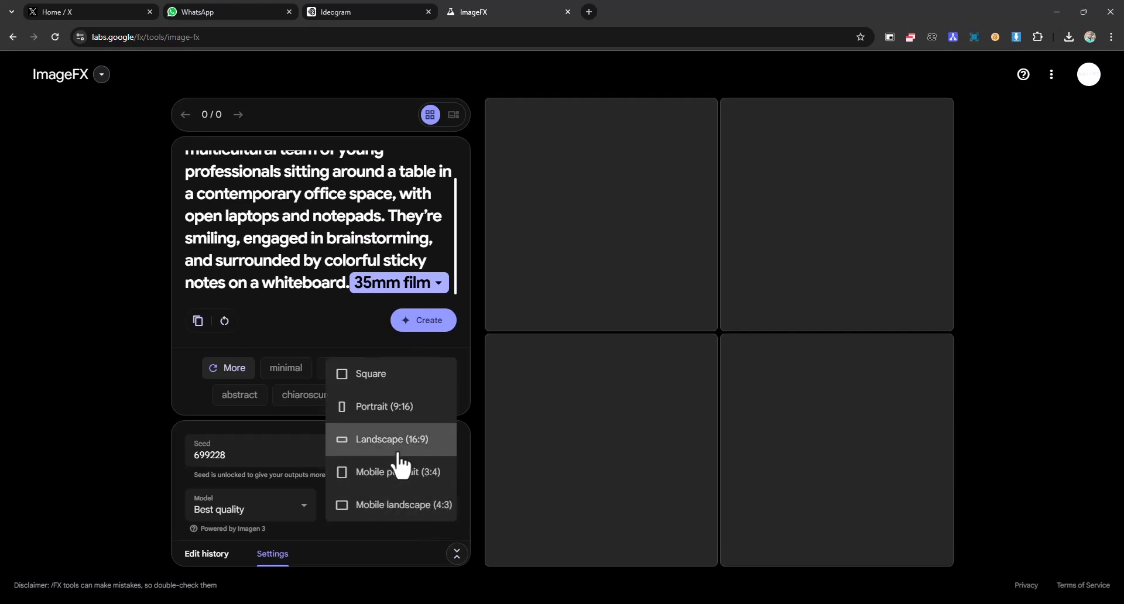
{"action": "left_click", "coordinate": [400, 452]}
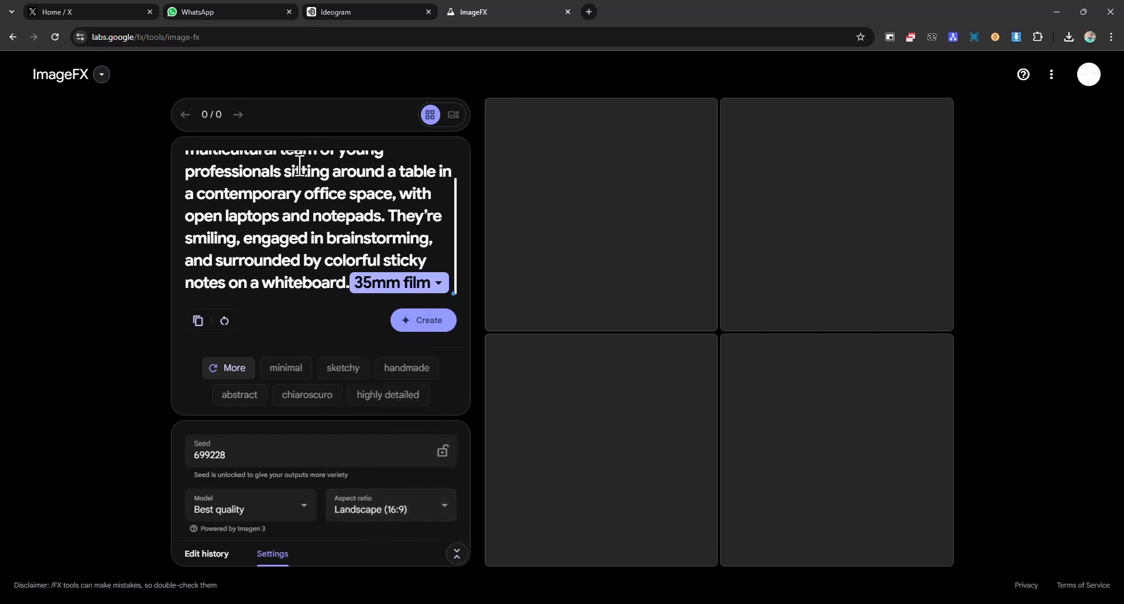
{"action": "scroll", "coordinate": [295, 202], "scroll_direction": "up", "scroll_amount": 1}
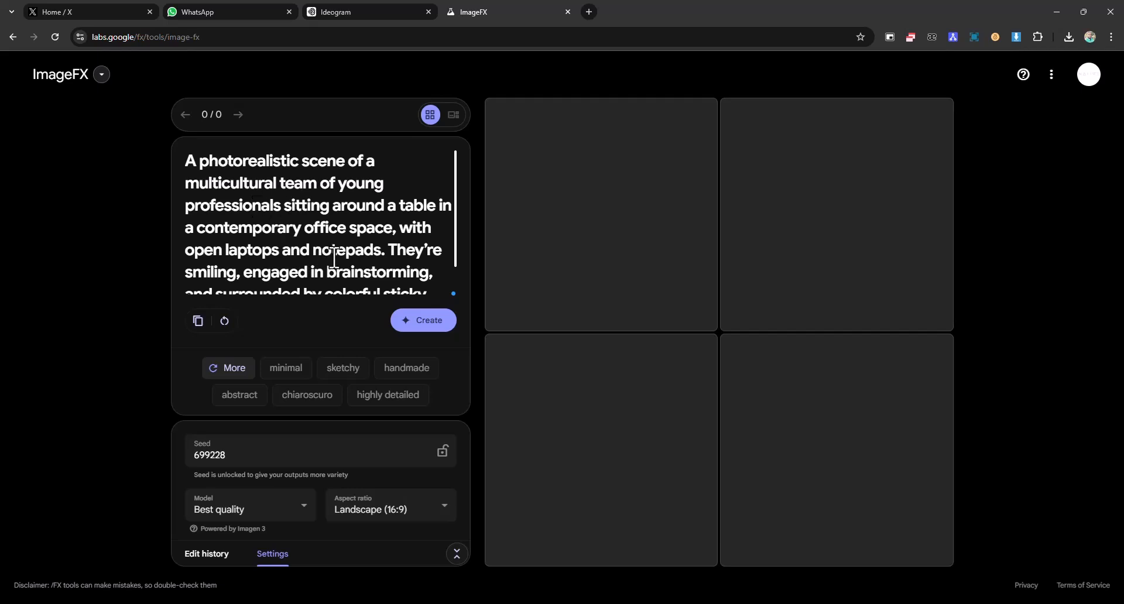
{"action": "left_click", "coordinate": [424, 331]}
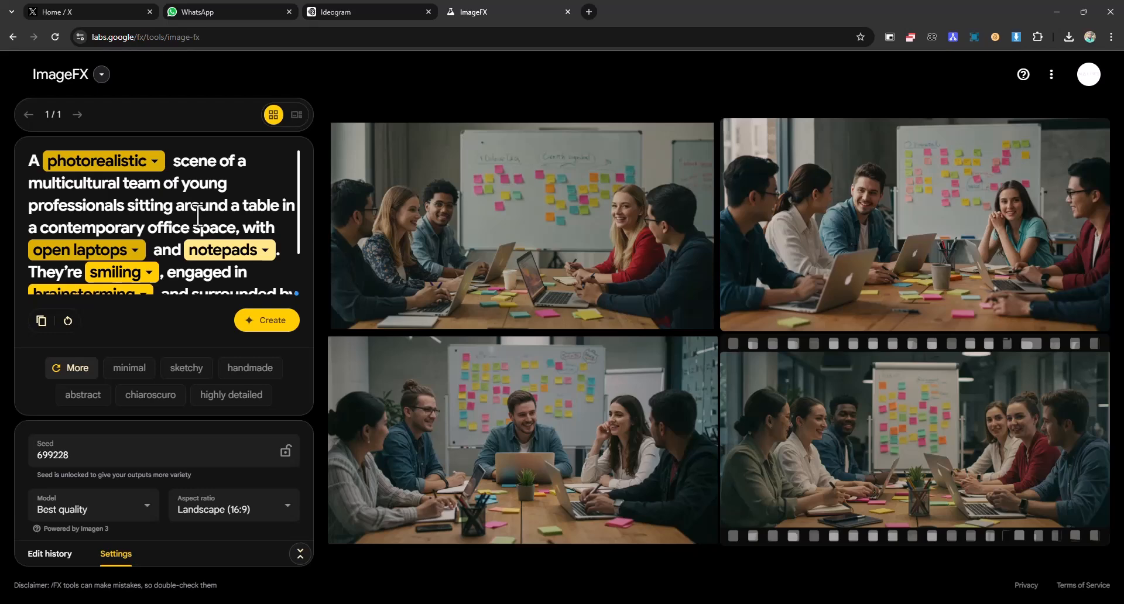
{"action": "scroll", "coordinate": [197, 215], "scroll_direction": "down", "scroll_amount": 1}
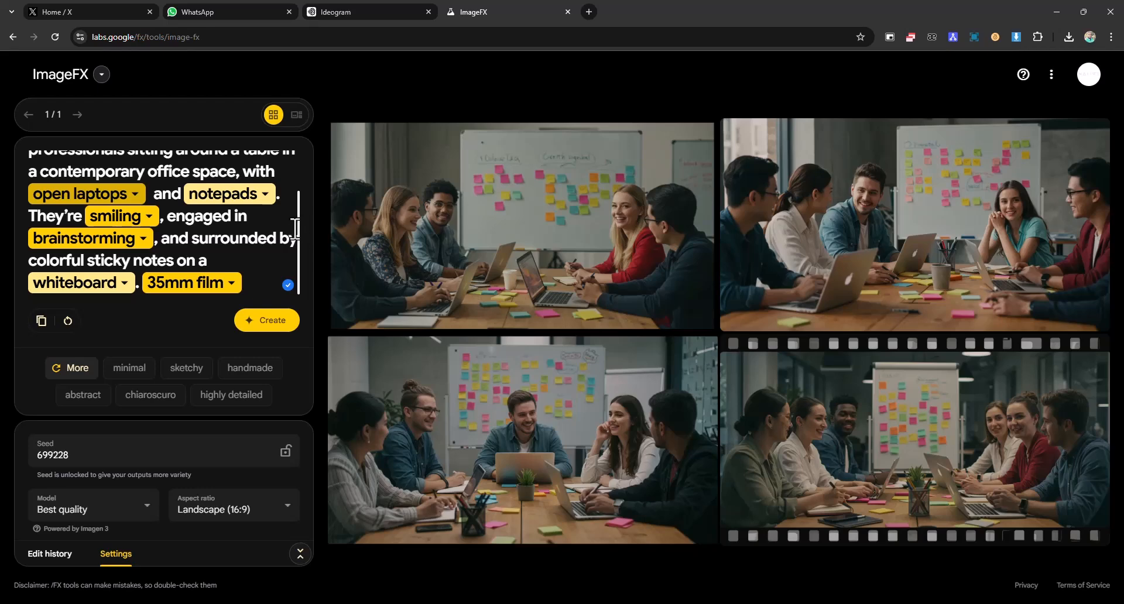
- Switch to ChatGPT and copy the full Traditional Attire prompt under Cultural & Vibrant
{"action": "left_click", "coordinate": [627, 601]}
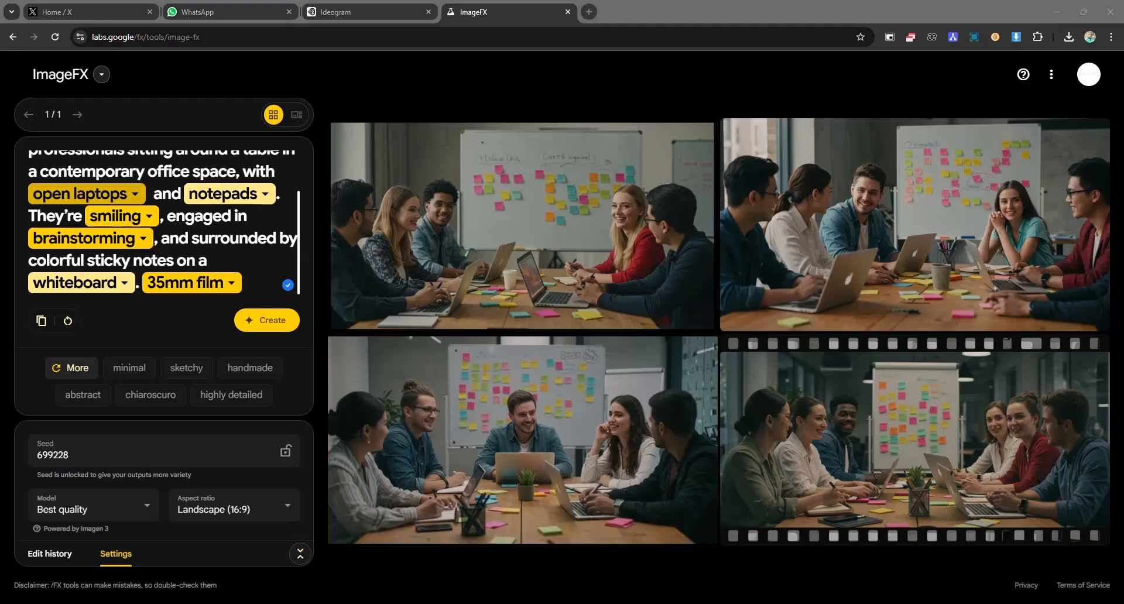
{"action": "scroll", "coordinate": [581, 386], "scroll_direction": "down", "scroll_amount": 2}
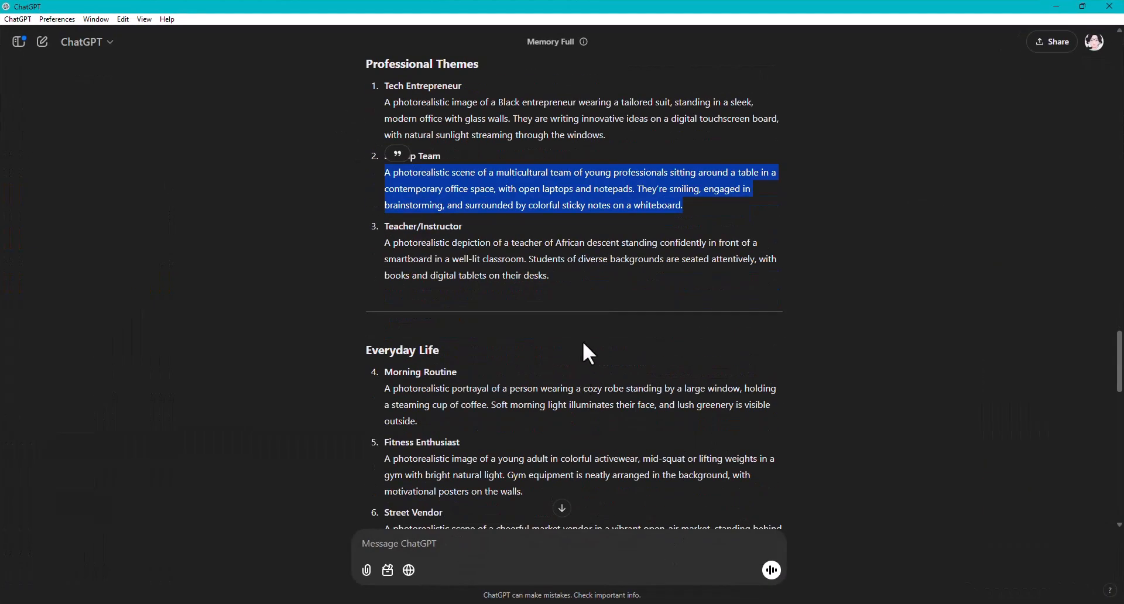
{"action": "scroll", "coordinate": [582, 340], "scroll_direction": "down", "scroll_amount": 3}
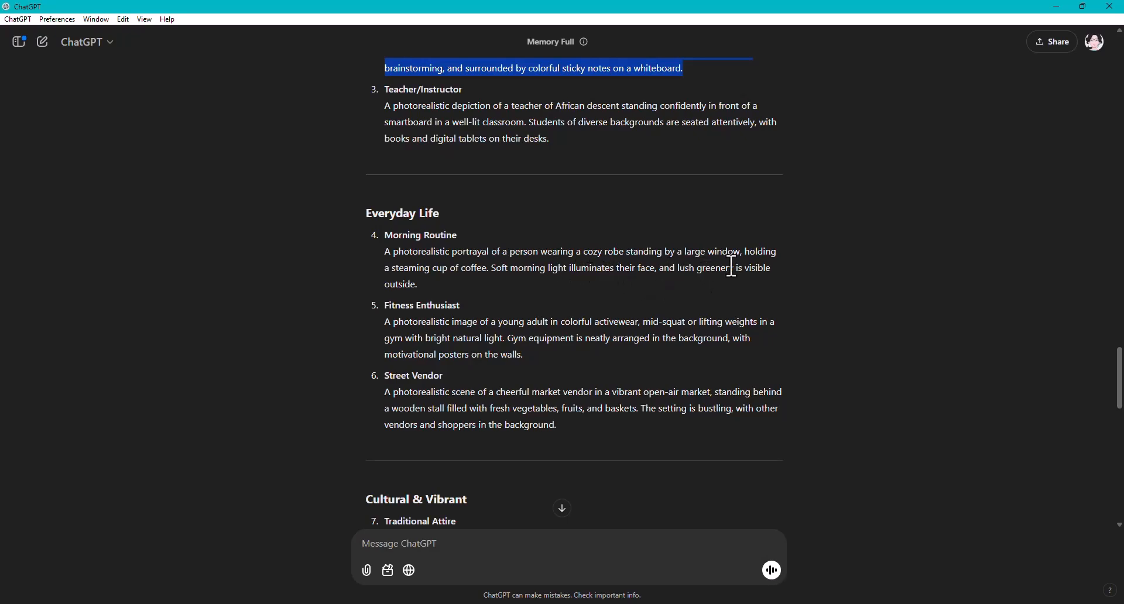
{"action": "scroll", "coordinate": [532, 345], "scroll_direction": "down", "scroll_amount": 5}
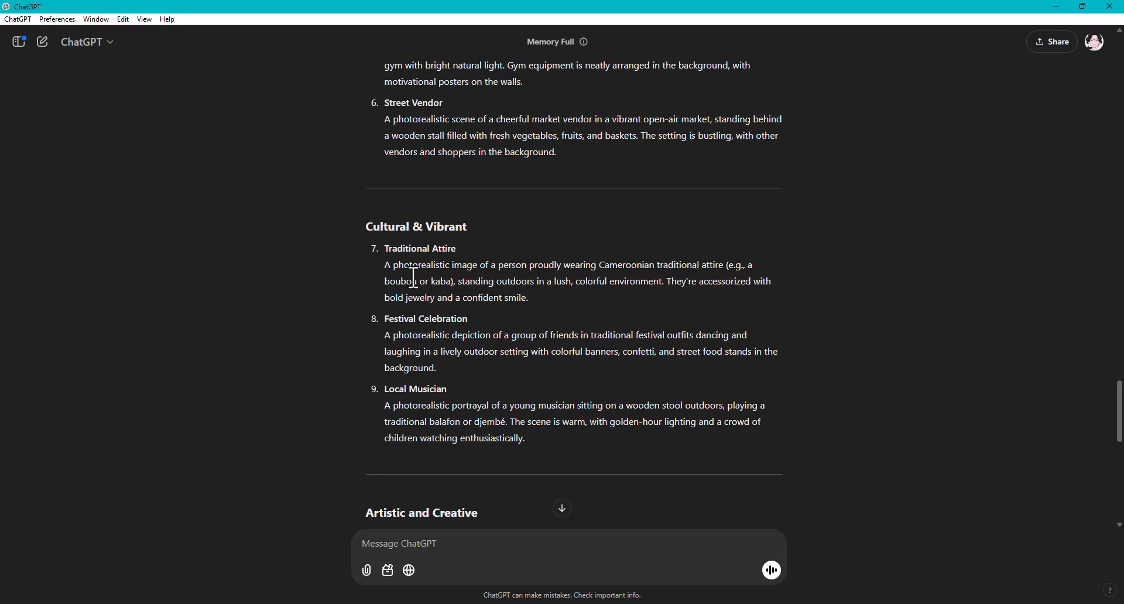
{"action": "left_click_drag", "start_coordinate": [382, 267], "coordinate": [535, 300]}
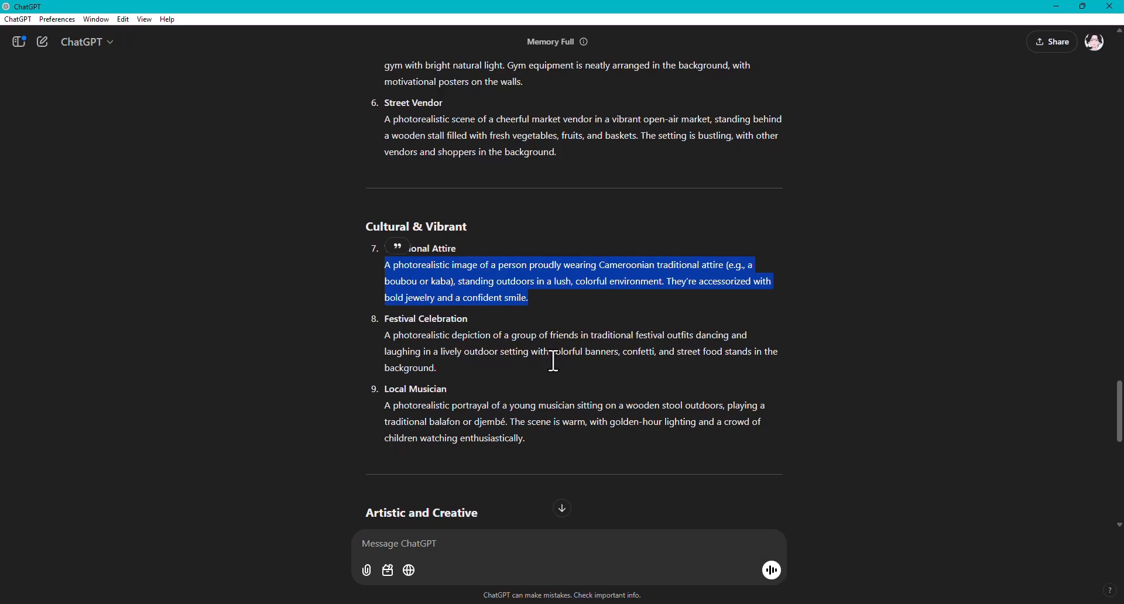
- Return to ImageFX, replace the whole prompt with the copied Traditional Attire text, and generate the images
{"action": "left_click", "coordinate": [1060, 7]}
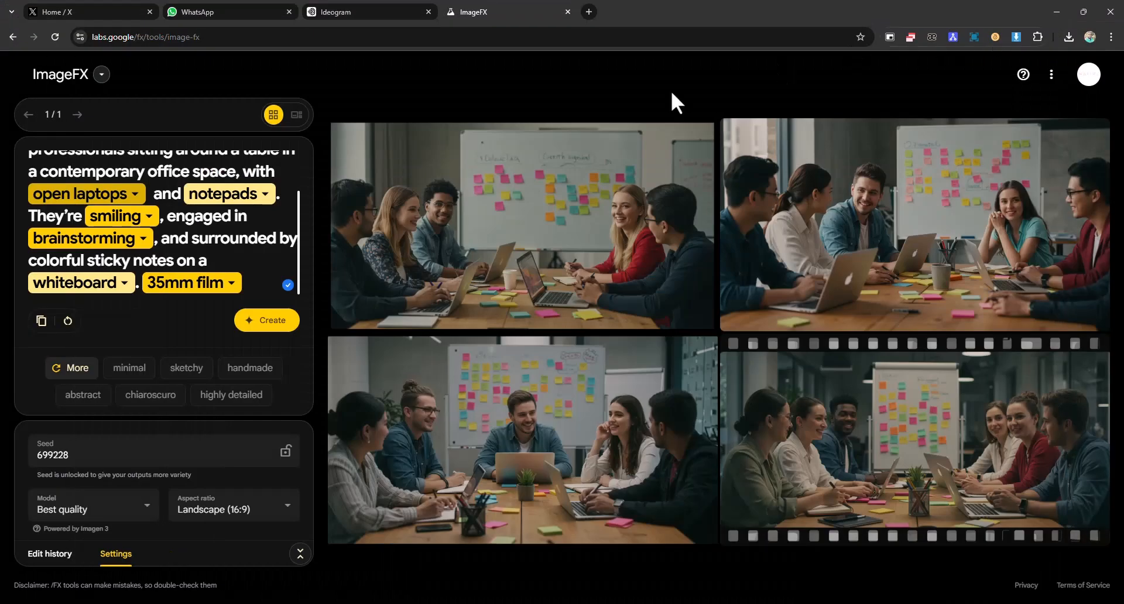
{"action": "key", "text": "ctrl+a"}
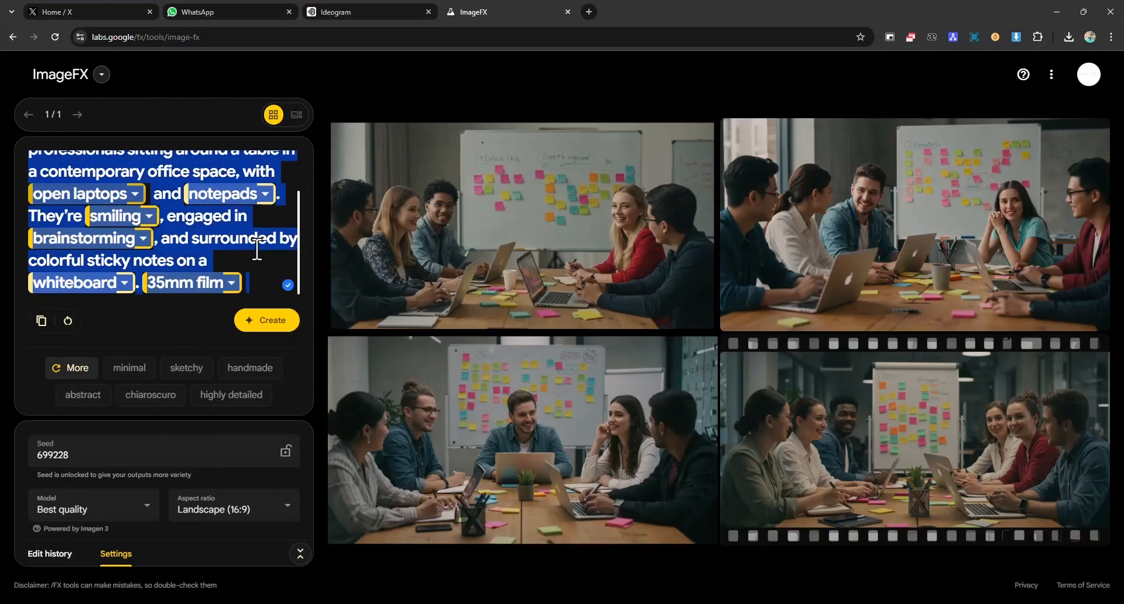
{"action": "key", "text": "ctrl+v"}
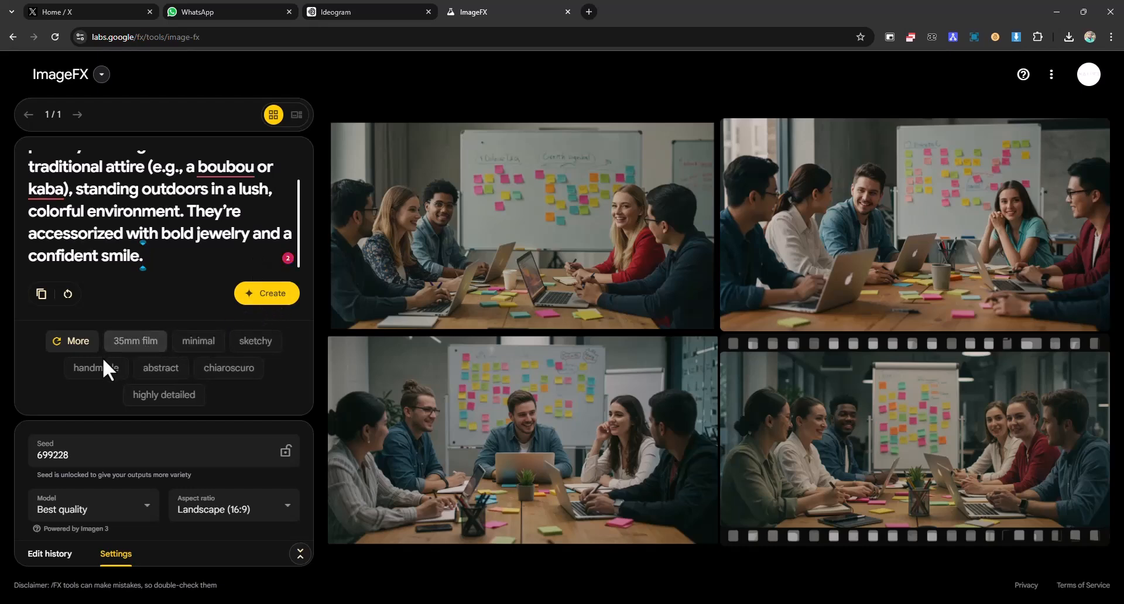
{"action": "left_click", "coordinate": [275, 300]}
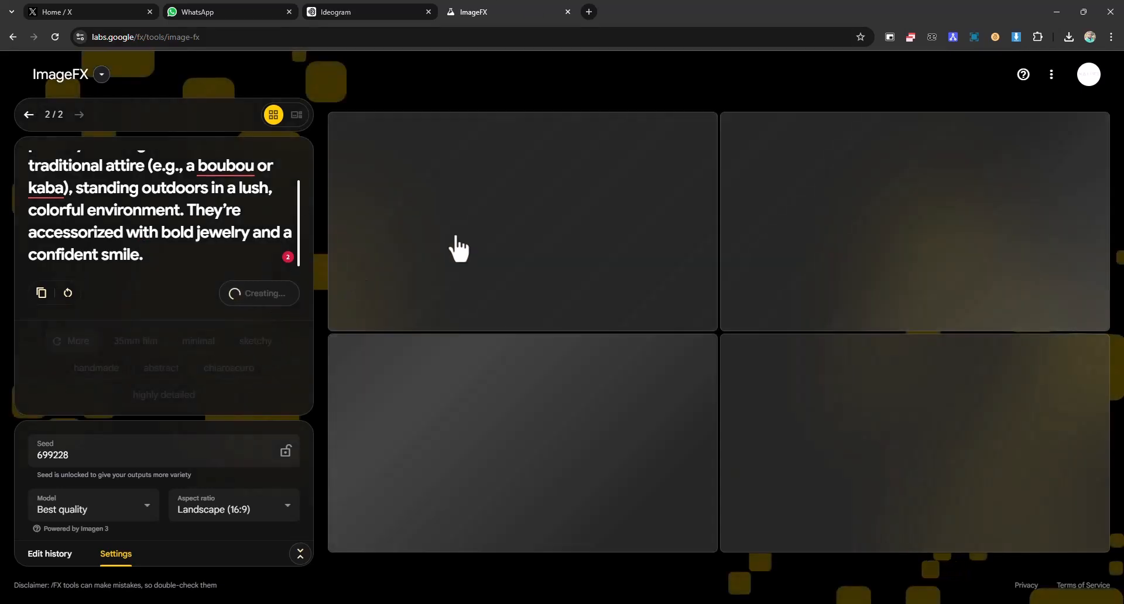
{"action": "scroll", "coordinate": [243, 227], "scroll_direction": "up", "scroll_amount": 2}
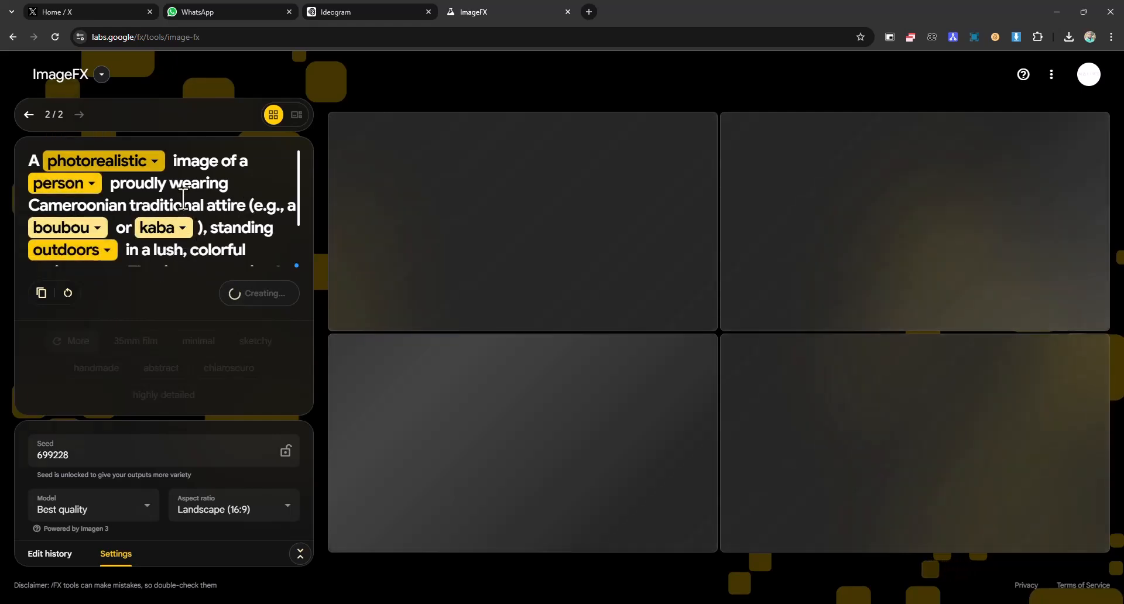
{"action": "scroll", "coordinate": [215, 251], "scroll_direction": "down", "scroll_amount": 3}
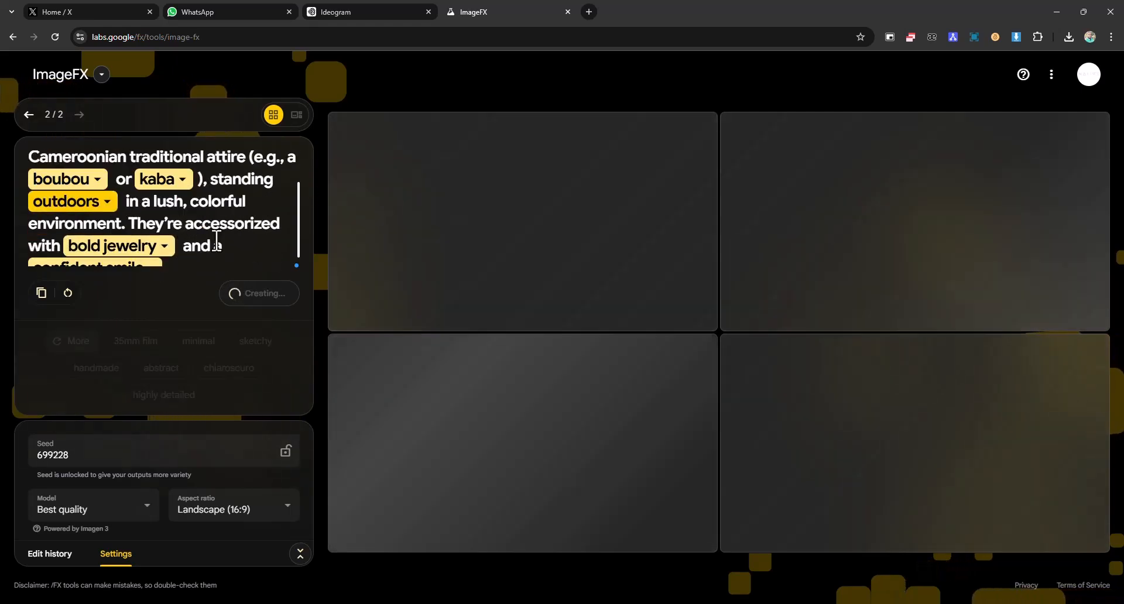
{"action": "scroll", "coordinate": [215, 236], "scroll_direction": "up", "scroll_amount": 3}
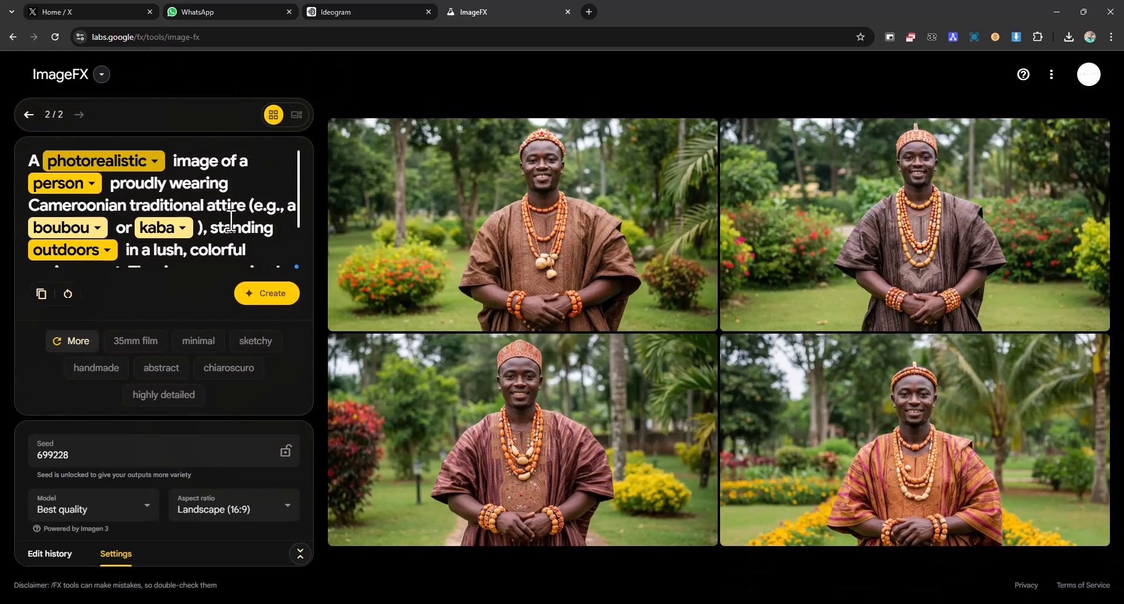
- Enlarge the first Traditional Attire image and browse through all four results, going back to the second one
{"action": "mouse_move", "coordinate": [356, 422]}
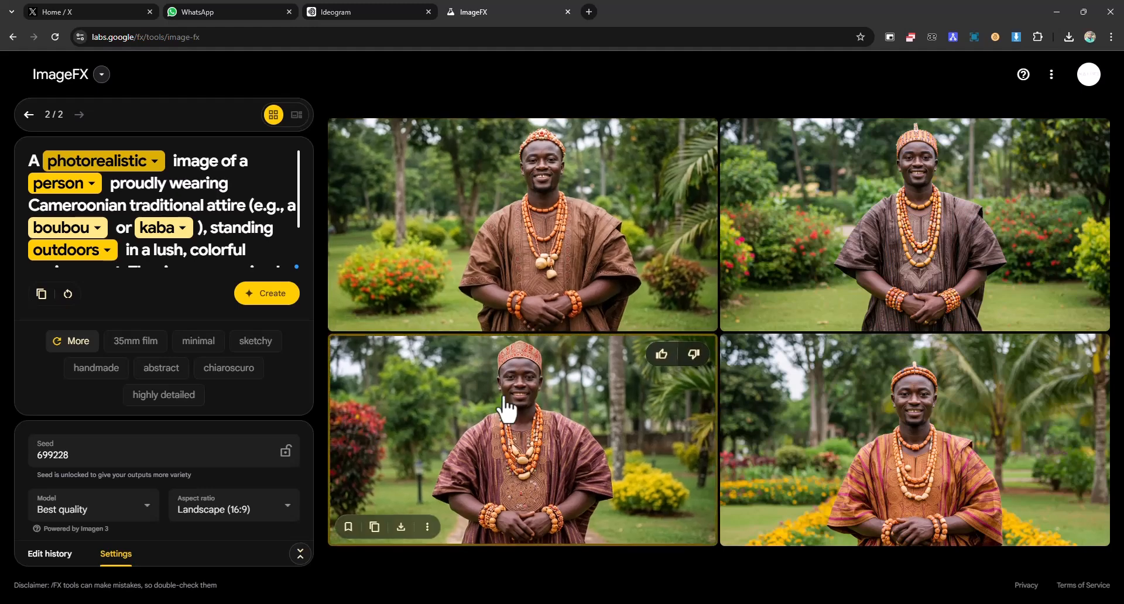
{"action": "left_click", "coordinate": [554, 237]}
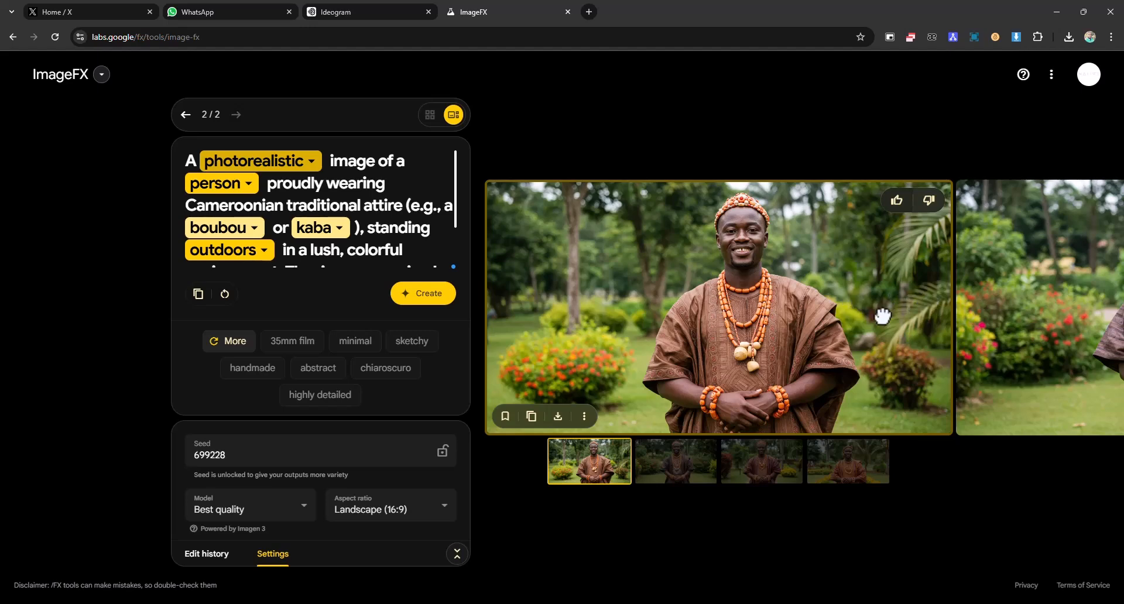
{"action": "left_click_drag", "start_coordinate": [880, 313], "coordinate": [595, 321]}
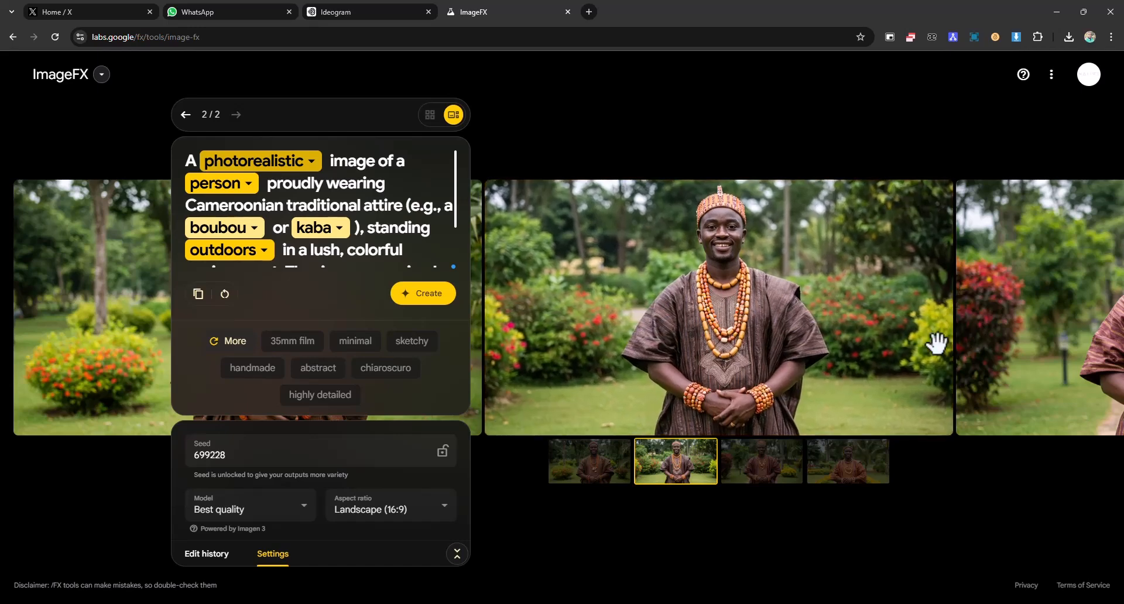
{"action": "left_click_drag", "start_coordinate": [933, 344], "coordinate": [632, 367]}
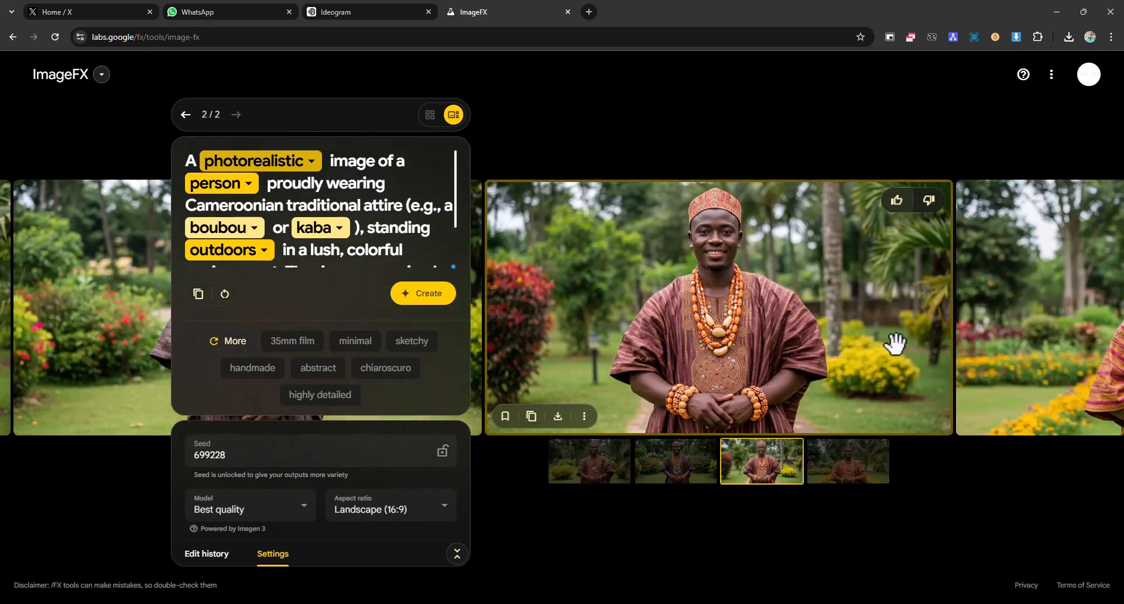
{"action": "left_click_drag", "start_coordinate": [894, 344], "coordinate": [585, 382]}
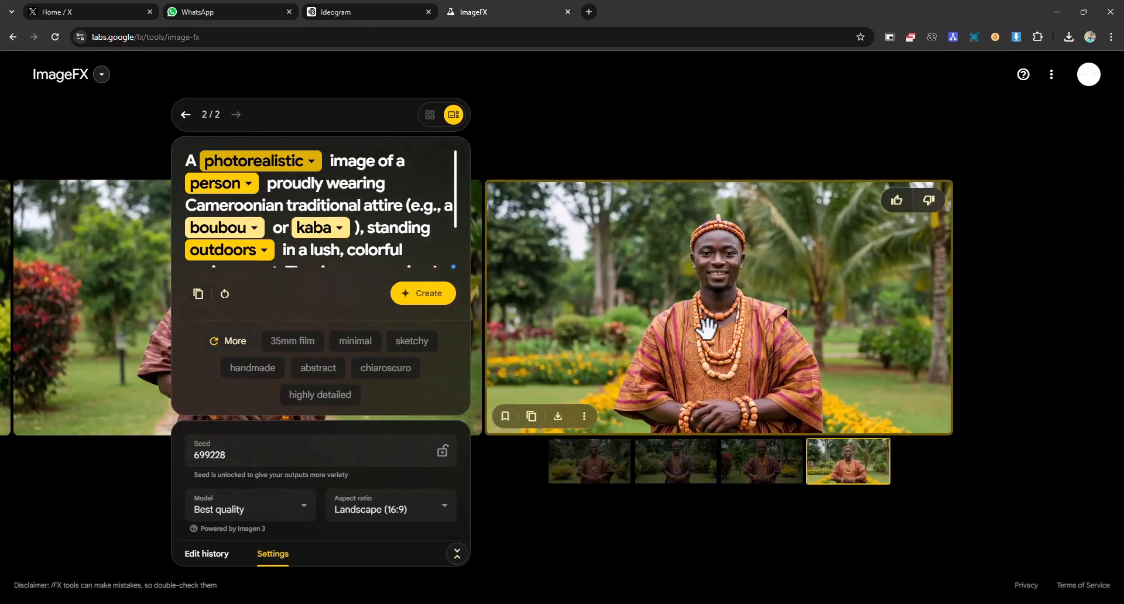
{"action": "left_click_drag", "start_coordinate": [743, 361], "coordinate": [908, 360]}
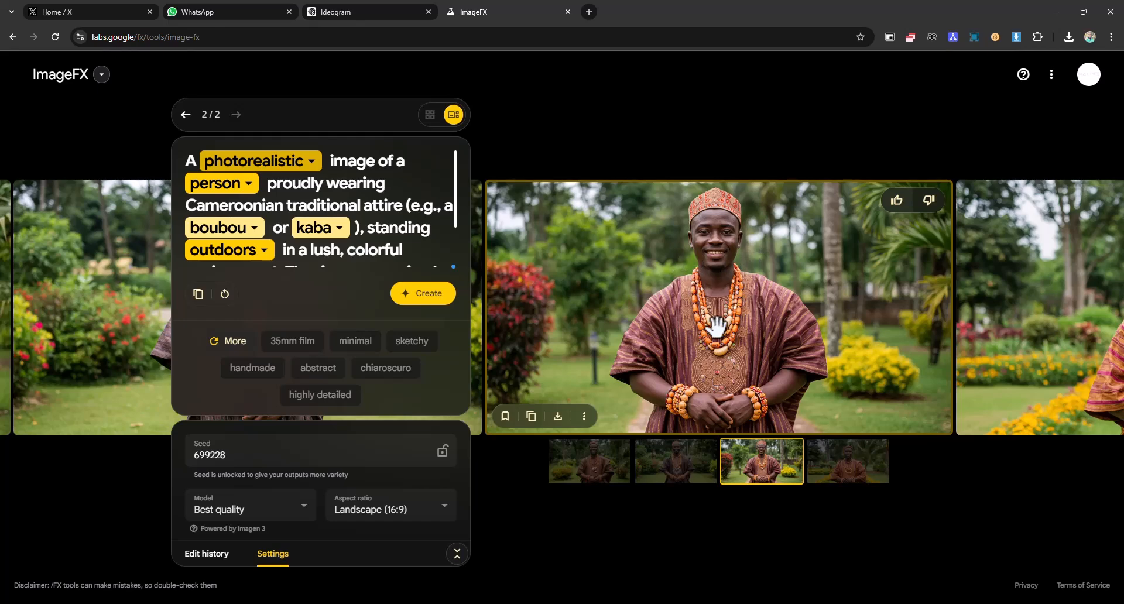
{"action": "left_click_drag", "start_coordinate": [781, 326], "coordinate": [974, 331]}
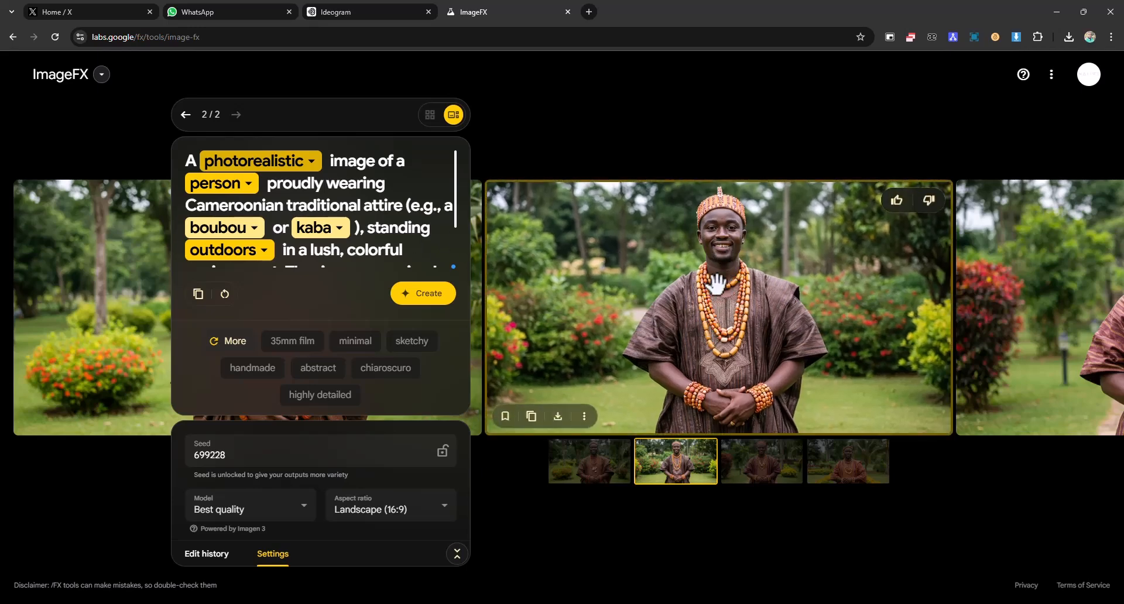
- Switch to ChatGPT and copy the full Bilingual Advocate prompt under Inspirational and Aspirational
{"action": "key", "text": "alt+Tab"}
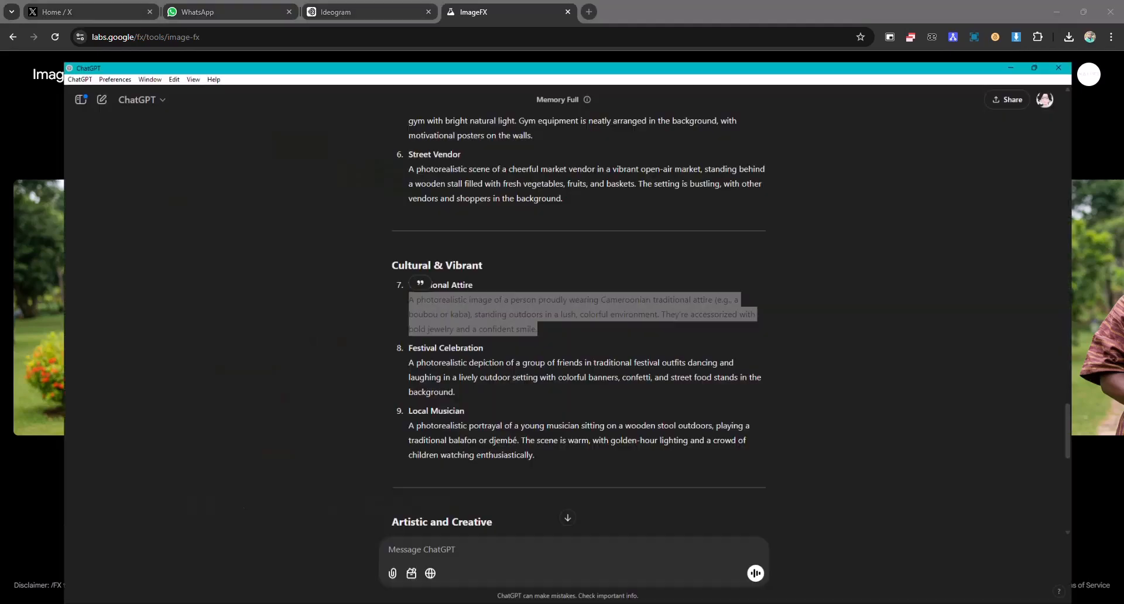
{"action": "scroll", "coordinate": [620, 337], "scroll_direction": "down", "scroll_amount": 3}
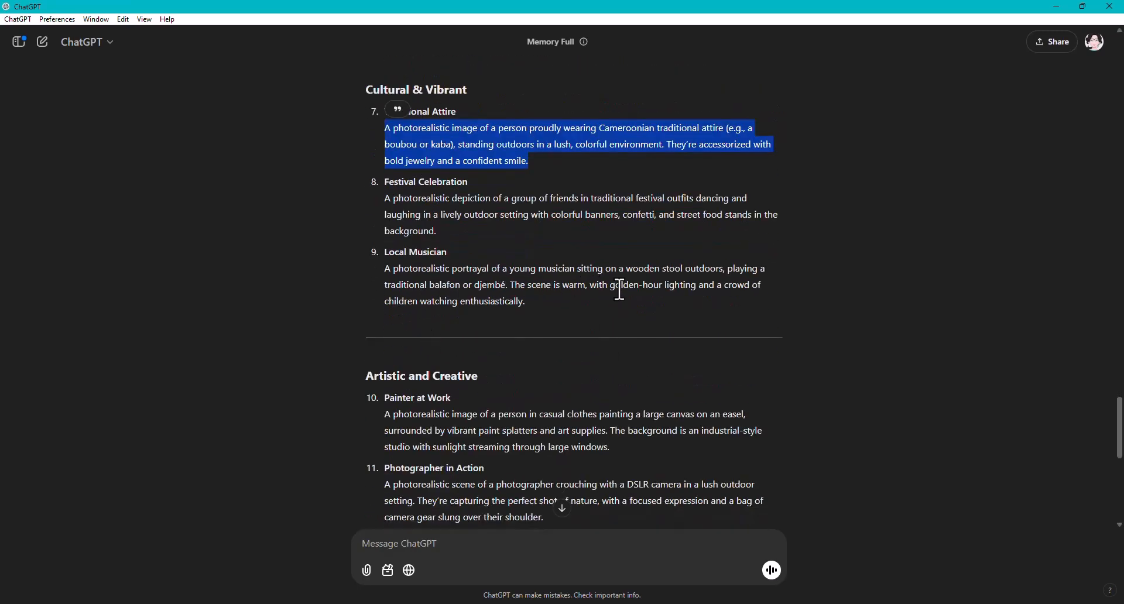
{"action": "scroll", "coordinate": [571, 291], "scroll_direction": "down", "scroll_amount": 3}
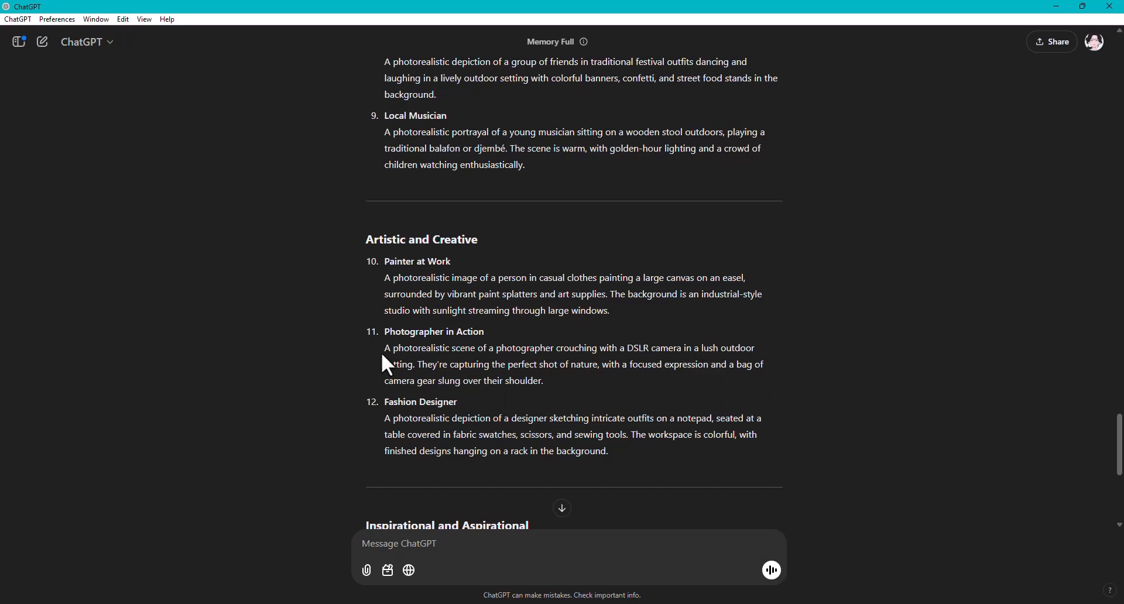
{"action": "scroll", "coordinate": [384, 357], "scroll_direction": "down", "scroll_amount": 6}
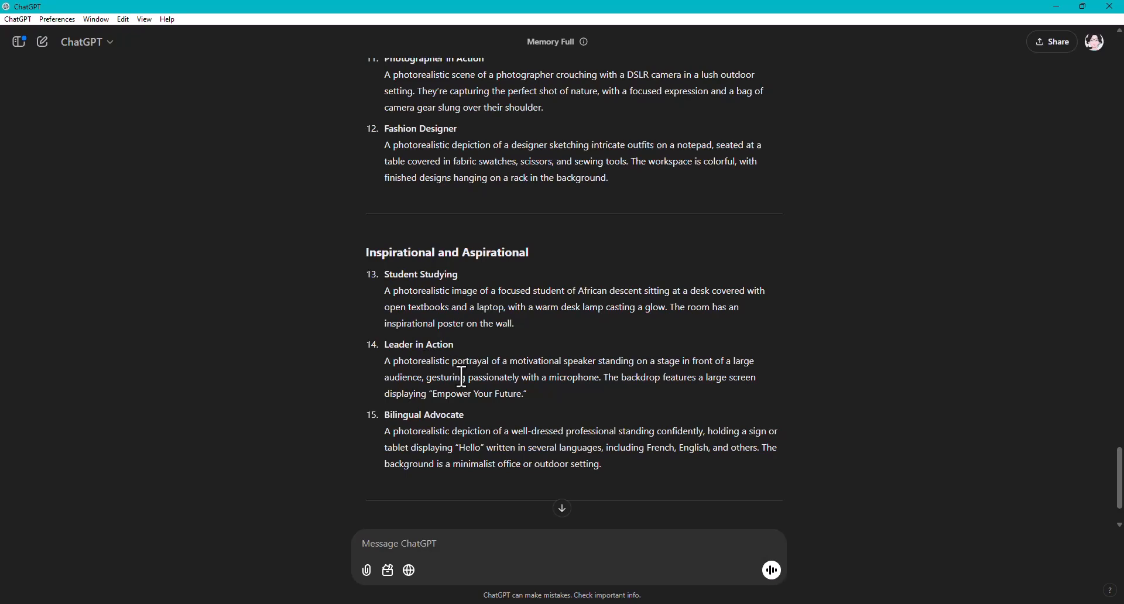
{"action": "scroll", "coordinate": [655, 379], "scroll_direction": "down", "scroll_amount": 2}
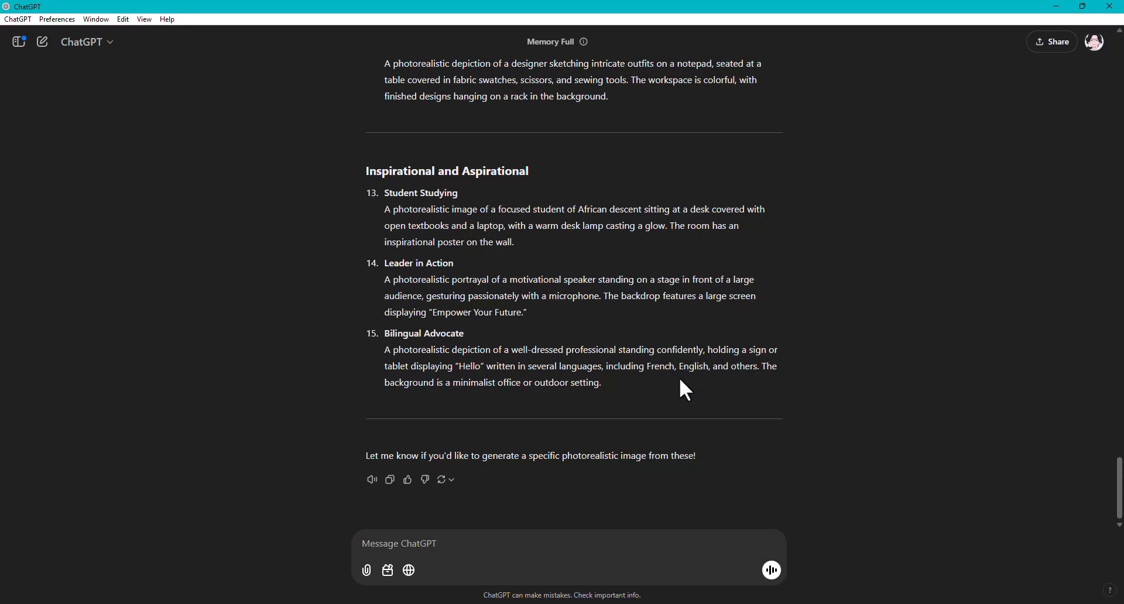
{"action": "left_click_drag", "start_coordinate": [636, 384], "coordinate": [381, 351]}
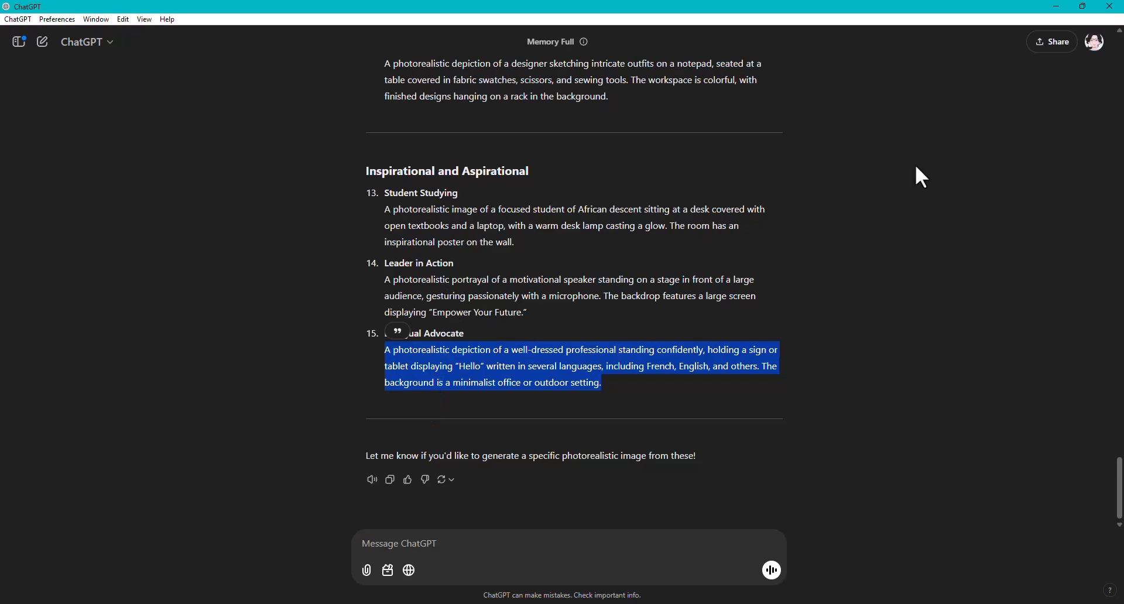
- Return to ImageFX, replace the whole prompt with the copied Bilingual Advocate text, and generate the images
{"action": "left_click", "coordinate": [1056, 7]}
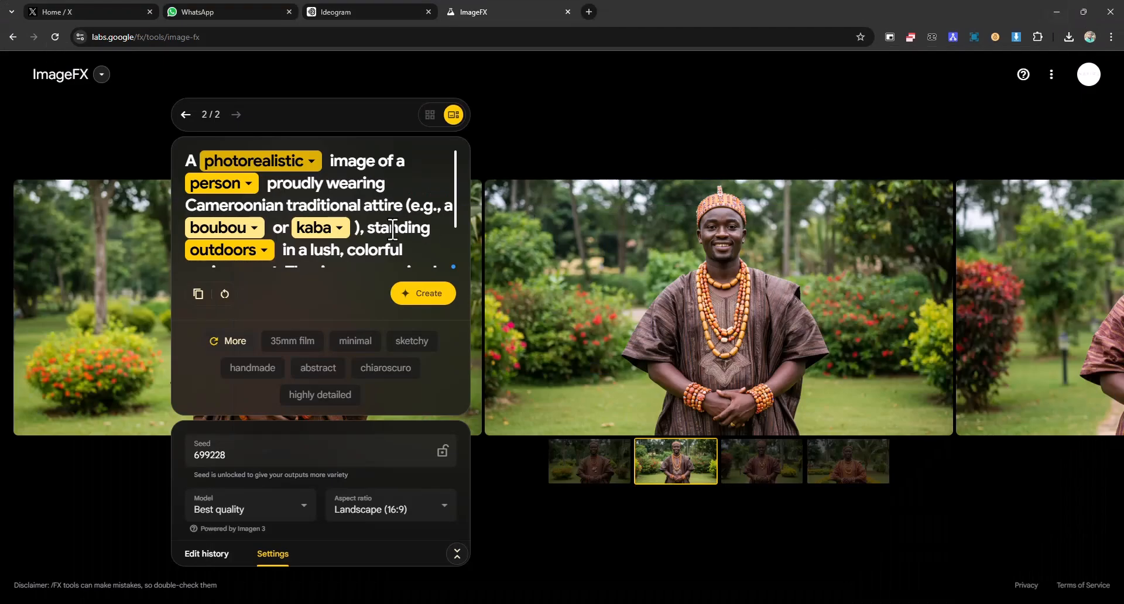
{"action": "key", "text": "ctrl+a"}
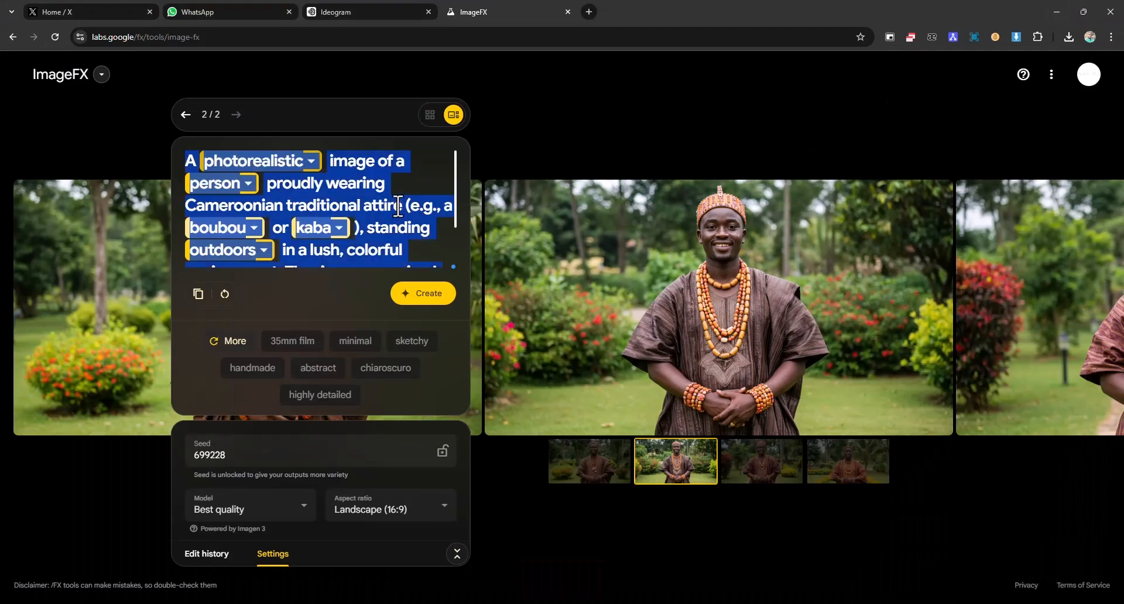
{"action": "key", "text": "ctrl+v"}
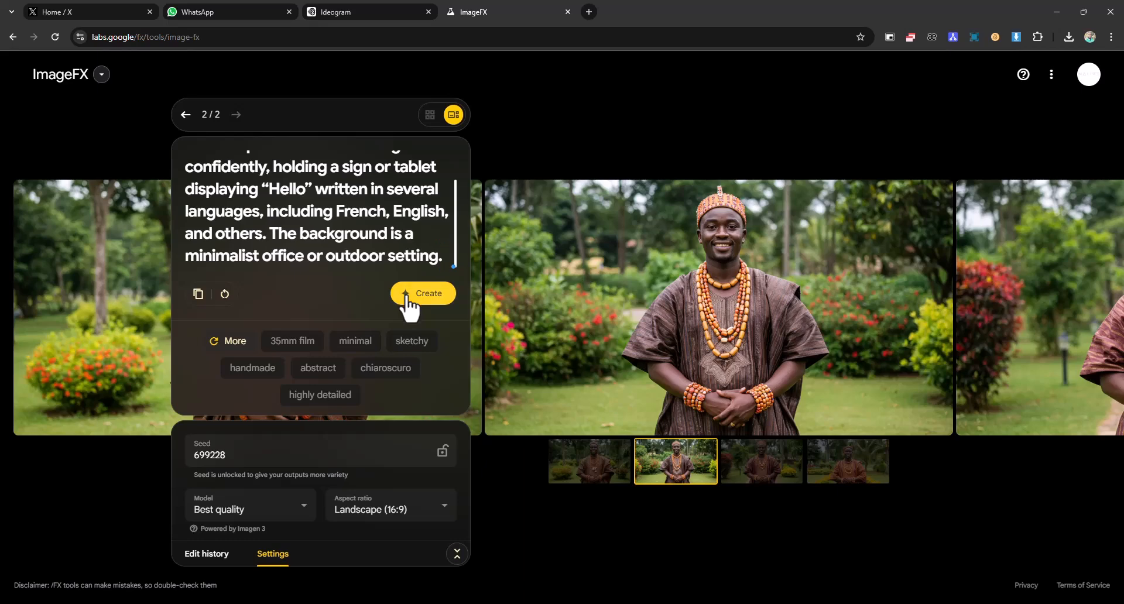
{"action": "left_click", "coordinate": [410, 299]}
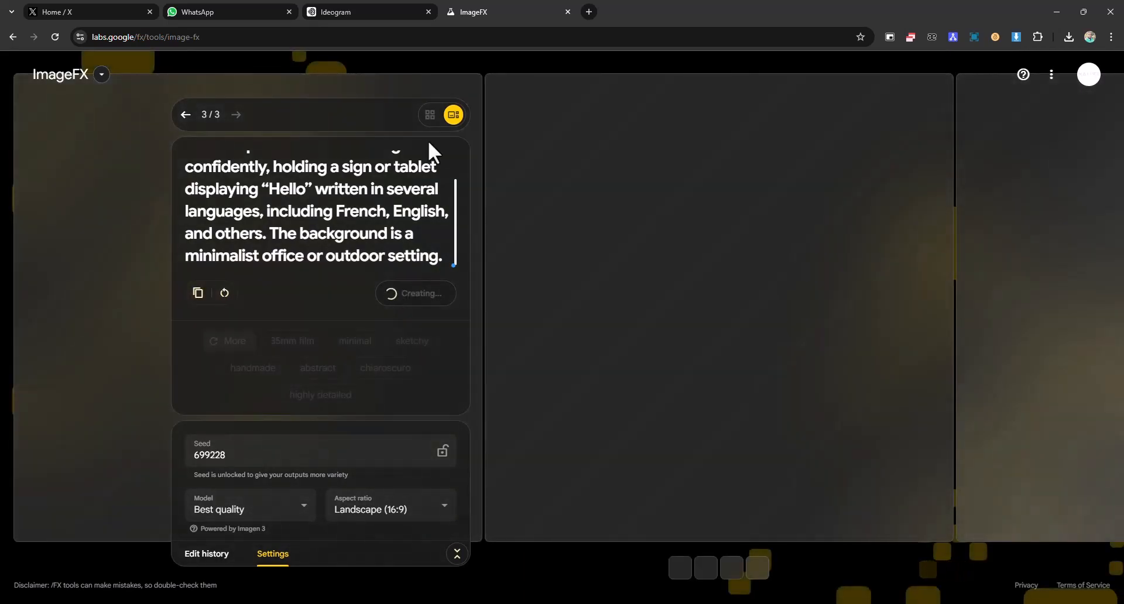
- Show the Bilingual Advocate results in the grid view and review the prompt from its beginning
{"action": "left_click", "coordinate": [430, 115]}
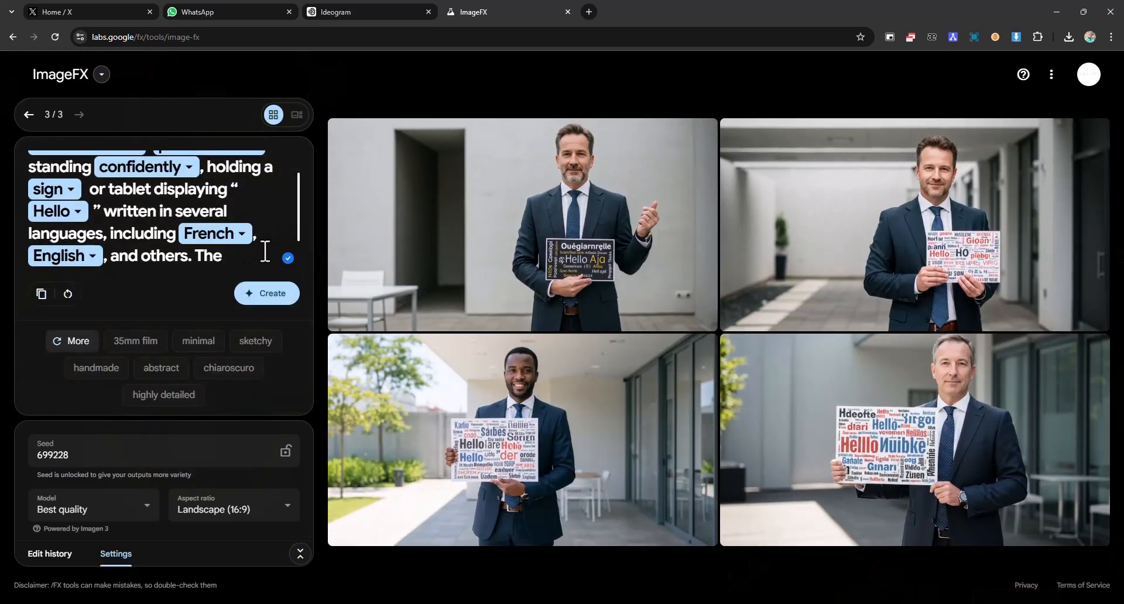
{"action": "scroll", "coordinate": [212, 233], "scroll_direction": "up", "scroll_amount": 2}
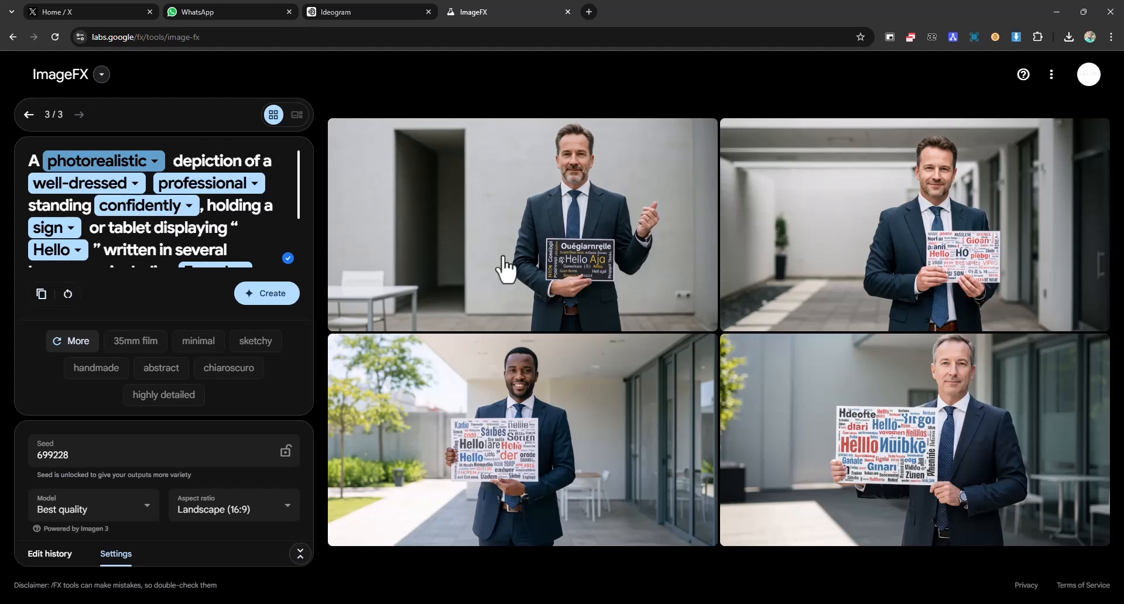
{"action": "mouse_move", "coordinate": [843, 216]}
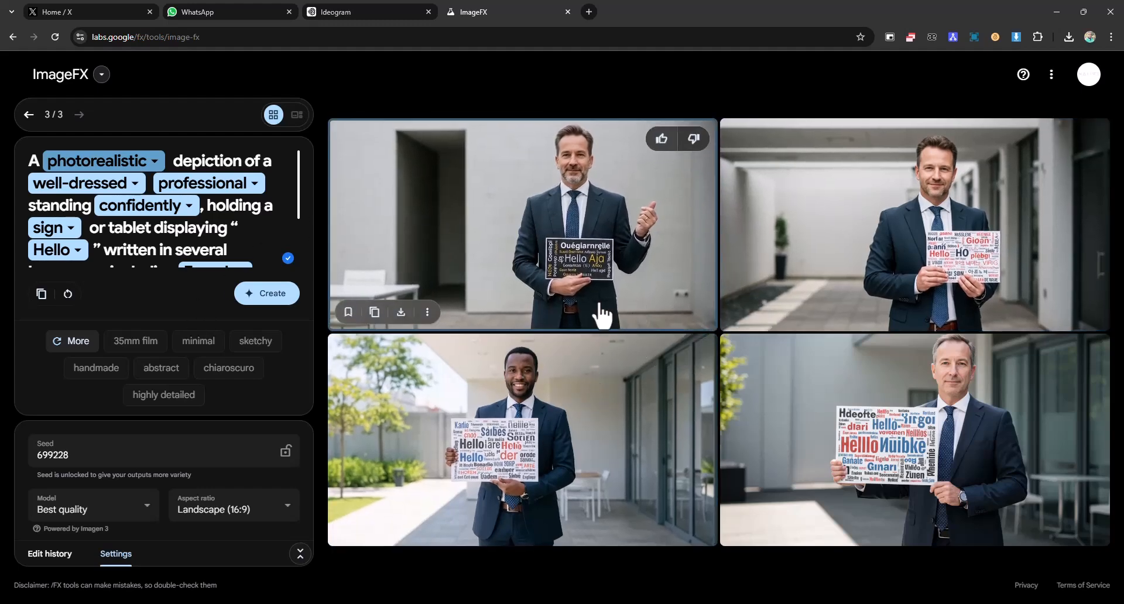
- Enlarge the first Bilingual Advocate image and browse forward through all four results, examining the text on each sign
{"action": "left_click", "coordinate": [585, 280]}
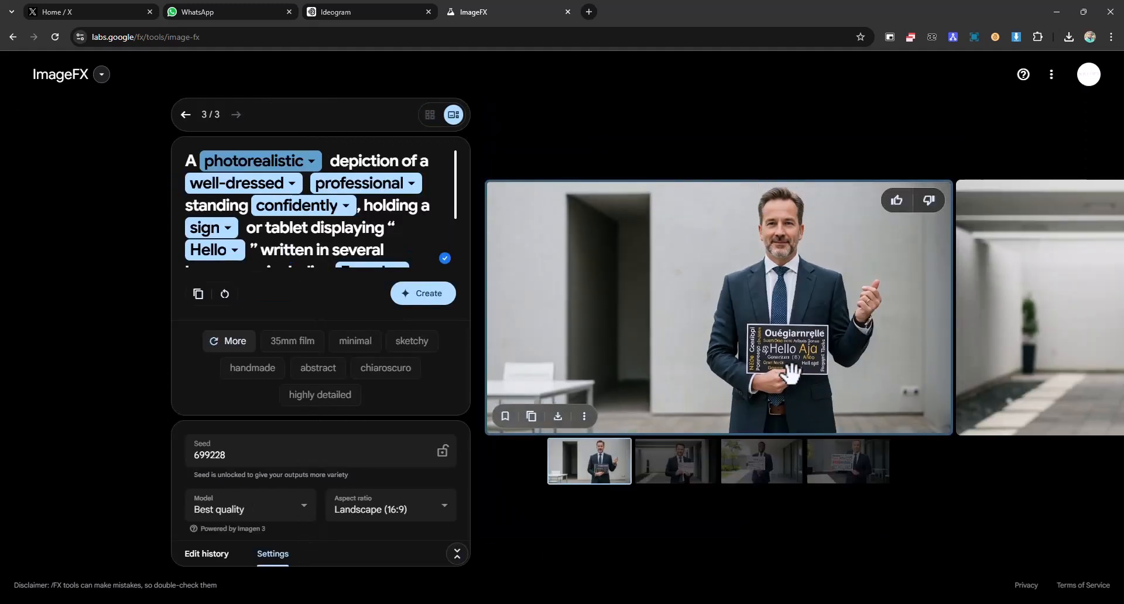
{"action": "left_click_drag", "start_coordinate": [779, 381], "coordinate": [468, 416]}
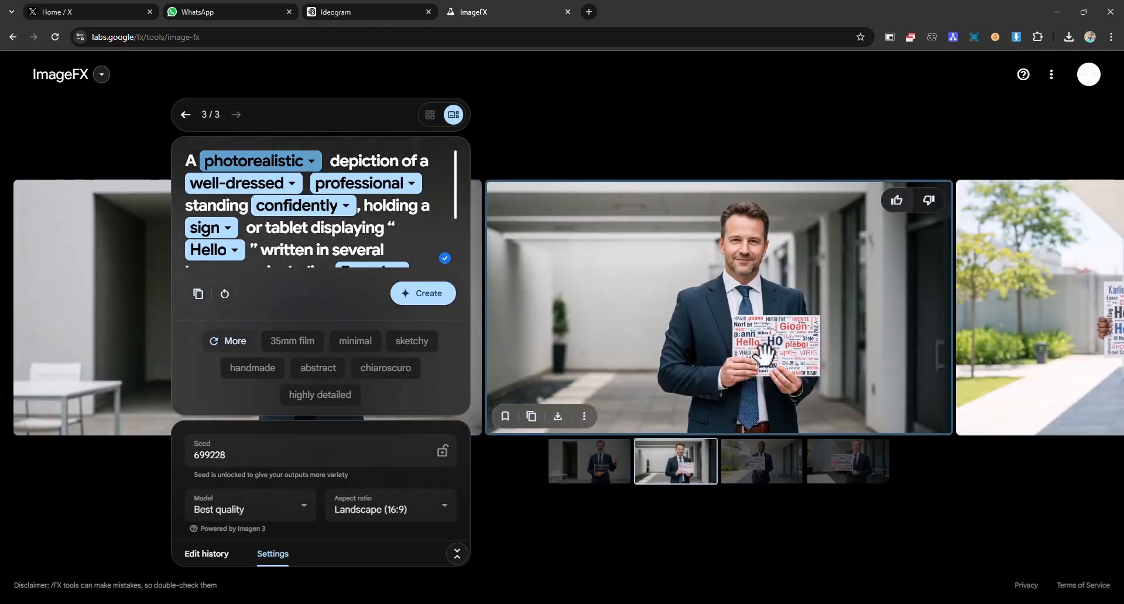
{"action": "left_click_drag", "start_coordinate": [814, 344], "coordinate": [621, 357]}
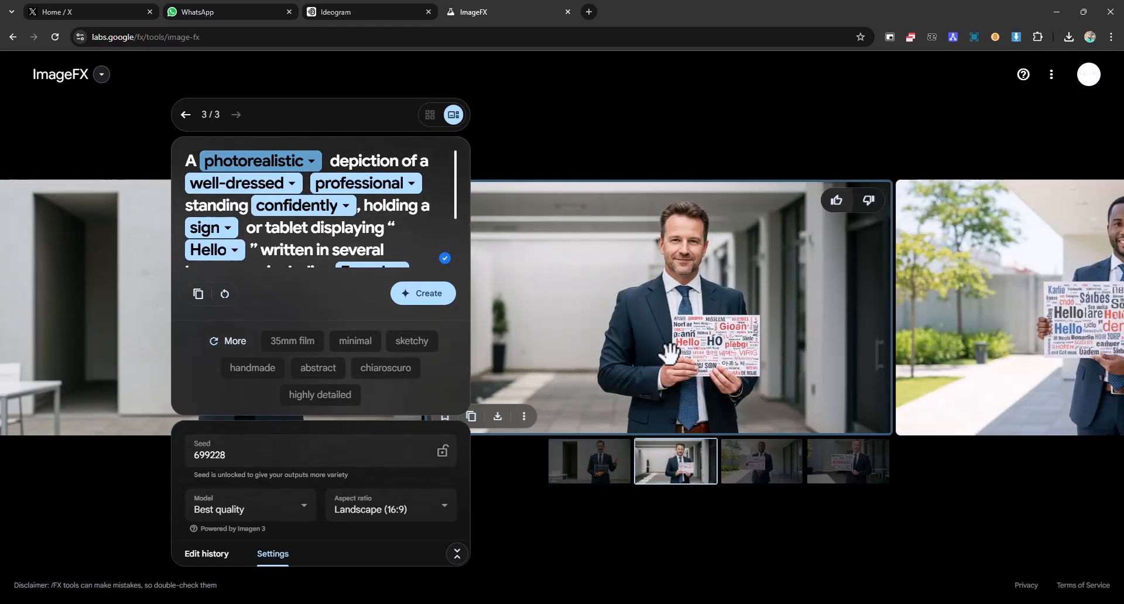
{"action": "left_click_drag", "start_coordinate": [891, 383], "coordinate": [673, 363]}
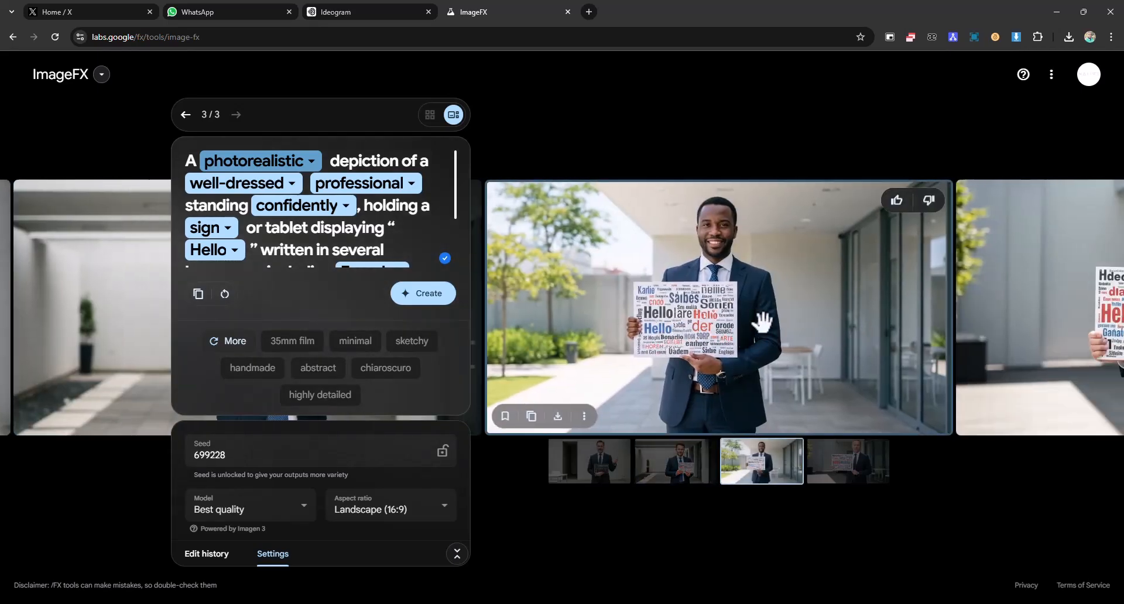
{"action": "left_click_drag", "start_coordinate": [824, 370], "coordinate": [784, 384]}
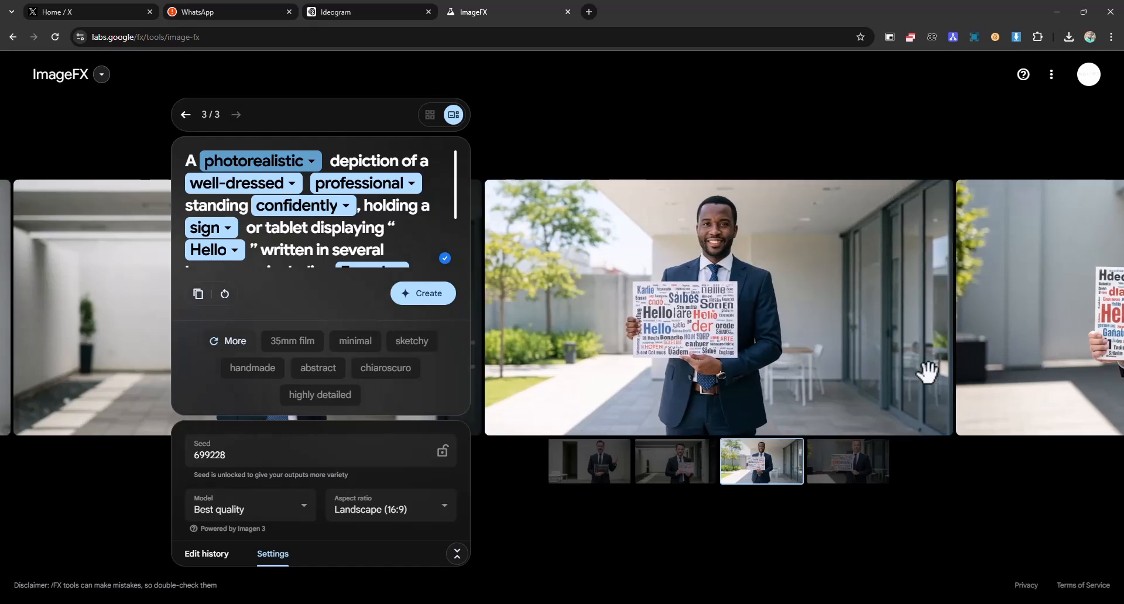
{"action": "left_click_drag", "start_coordinate": [929, 371], "coordinate": [738, 394]}
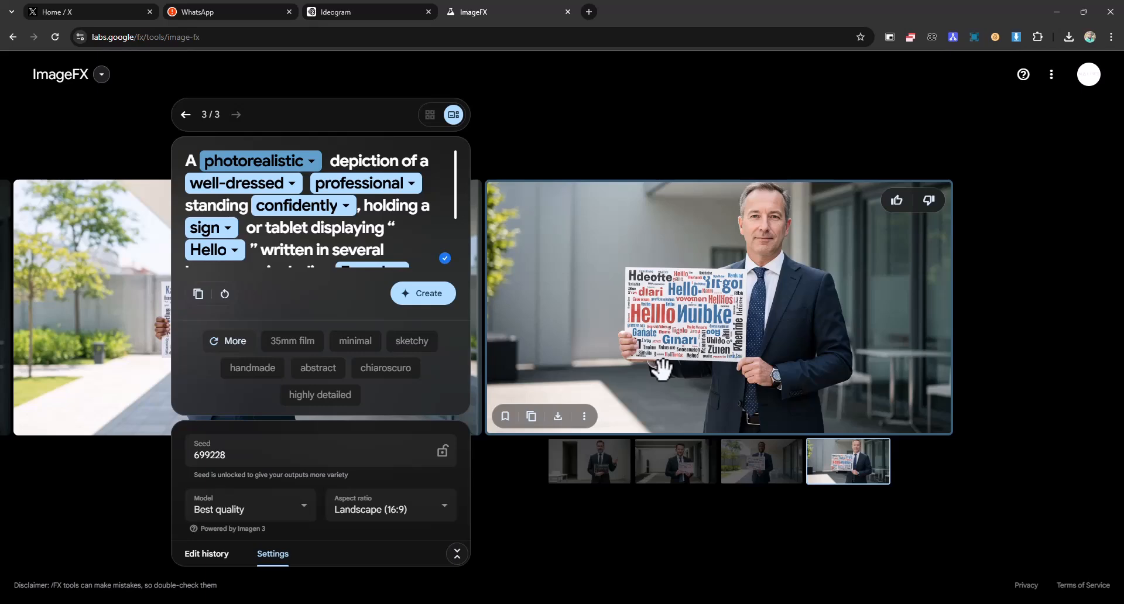
- Browse back from the fourth Bilingual Advocate image to the first one and return to the grid view
{"action": "left_click_drag", "start_coordinate": [646, 345], "coordinate": [1027, 334]}
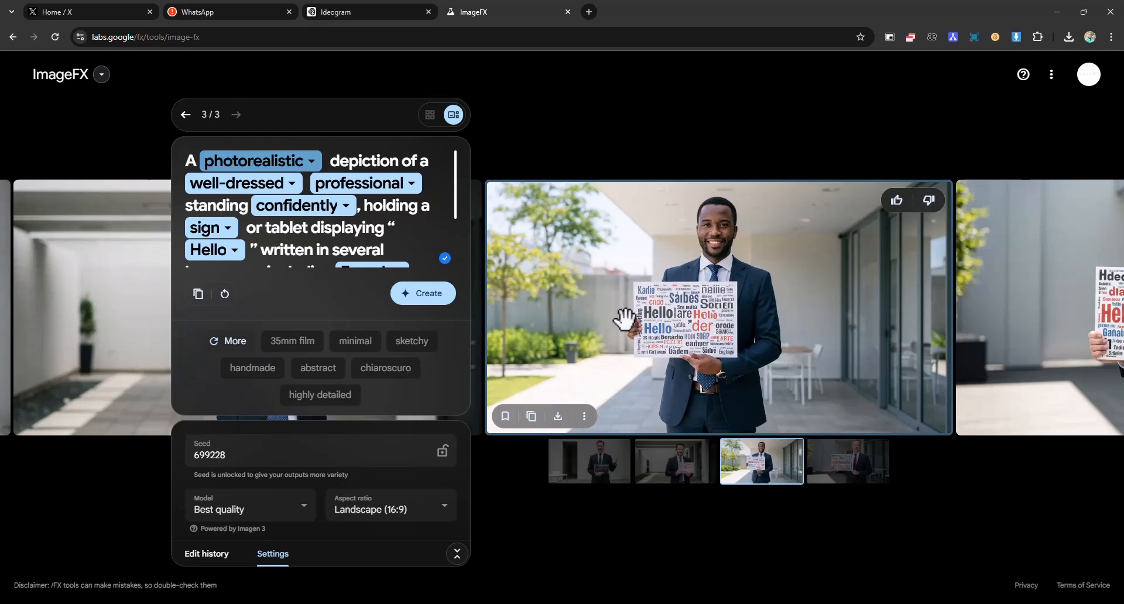
{"action": "left_click_drag", "start_coordinate": [589, 335], "coordinate": [753, 358]}
{"action": "left_click_drag", "start_coordinate": [634, 351], "coordinate": [924, 346]}
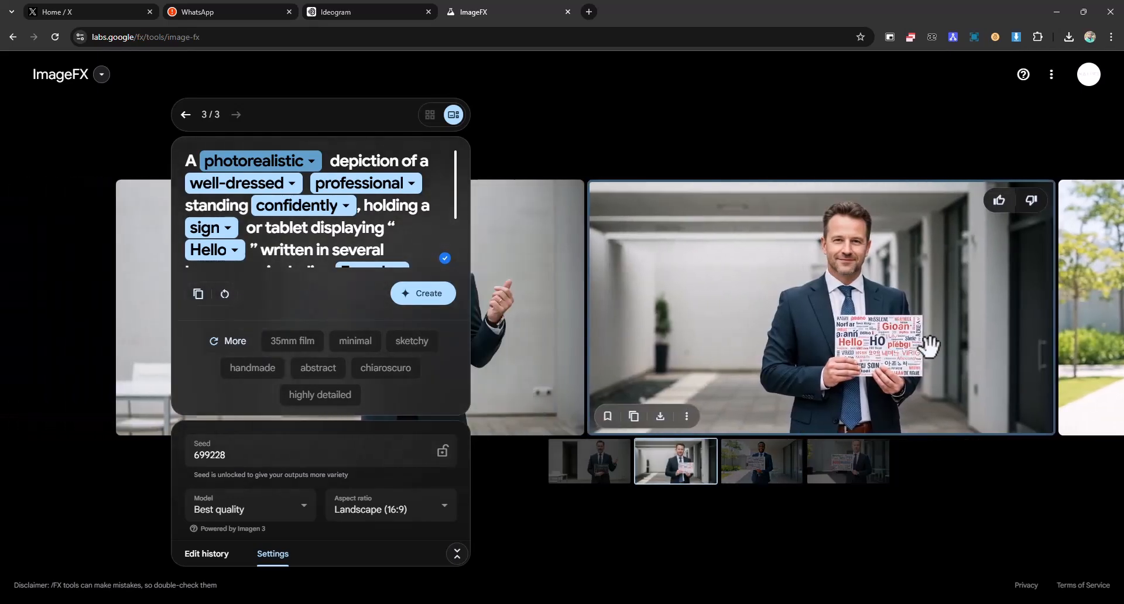
{"action": "left_click_drag", "start_coordinate": [623, 319], "coordinate": [712, 388]}
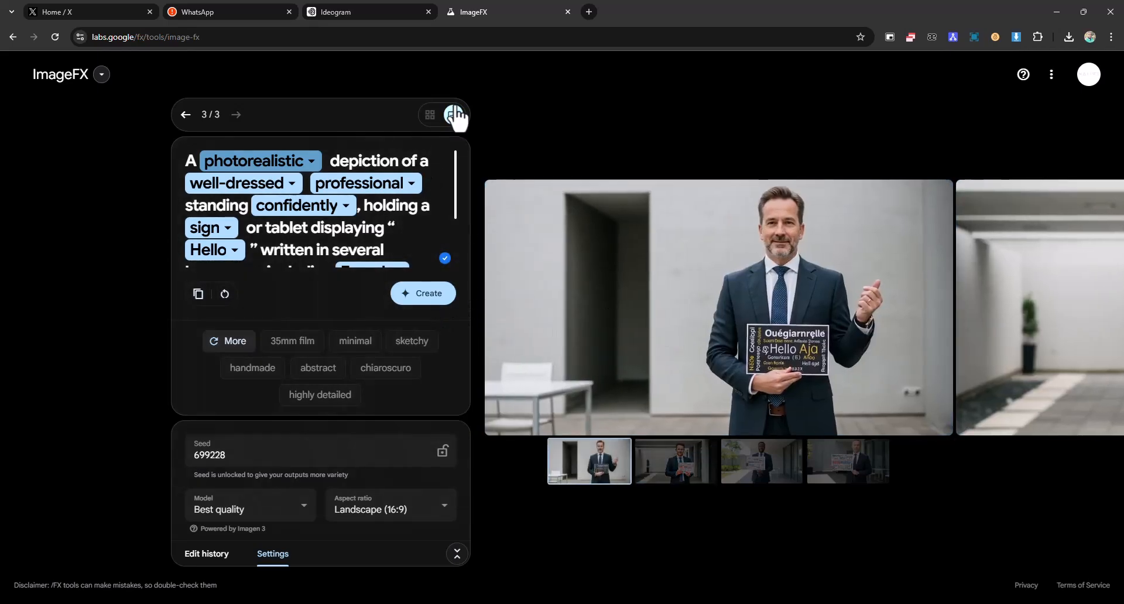
{"action": "left_click", "coordinate": [430, 114]}
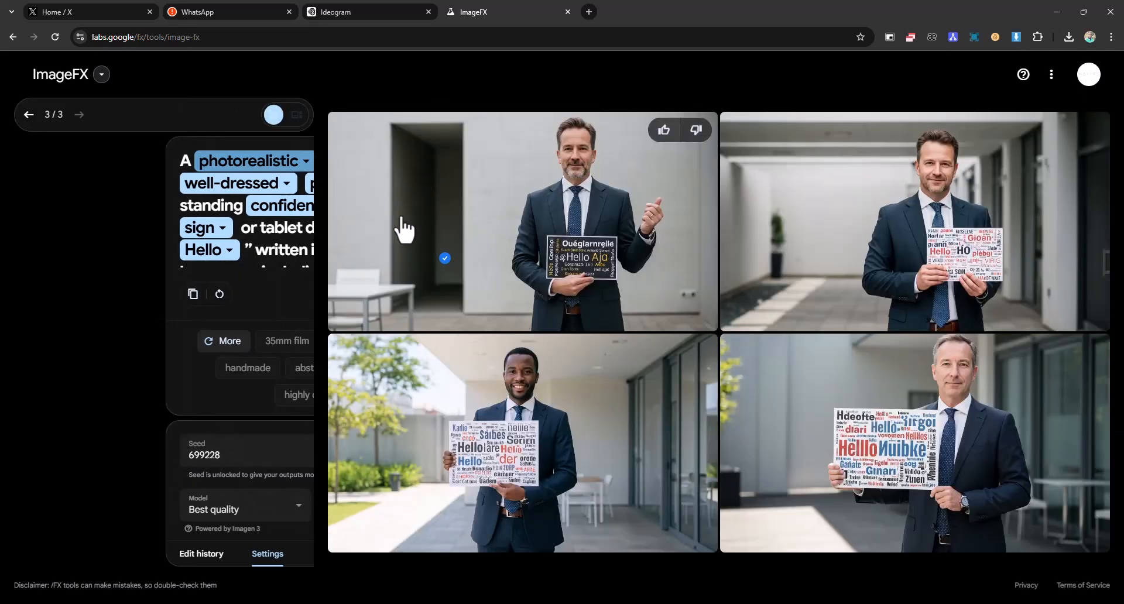